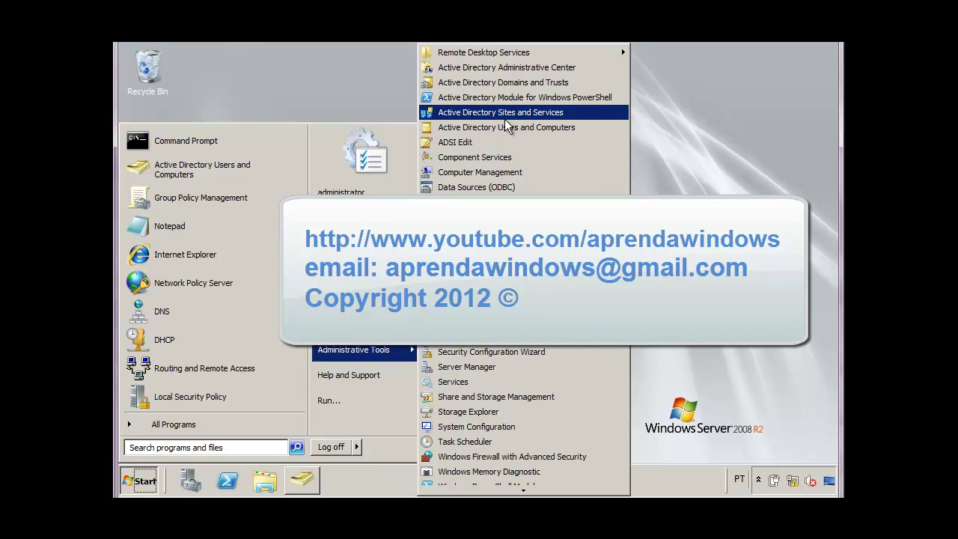
- Open Active Directory Users and Computers and check the domain's current functional level, leaving it as it is
{"action": "left_click", "coordinate": [501, 128]}
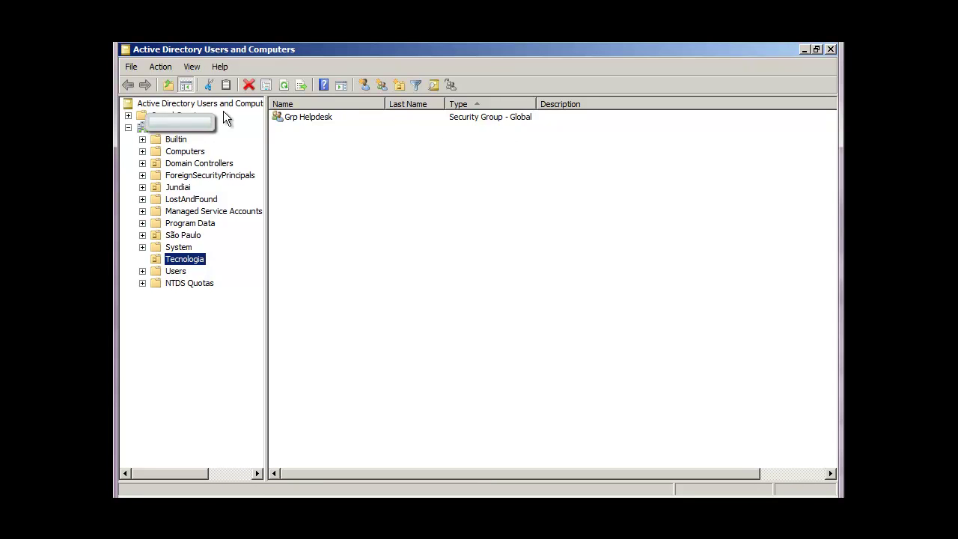
{"action": "left_click", "coordinate": [191, 130]}
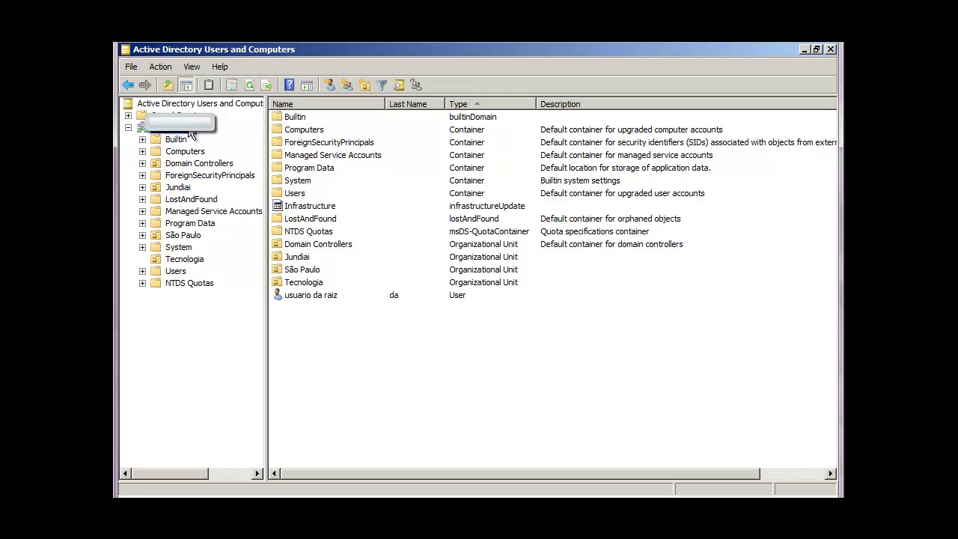
{"action": "left_click", "coordinate": [181, 131]}
{"action": "right_click", "coordinate": [171, 136]}
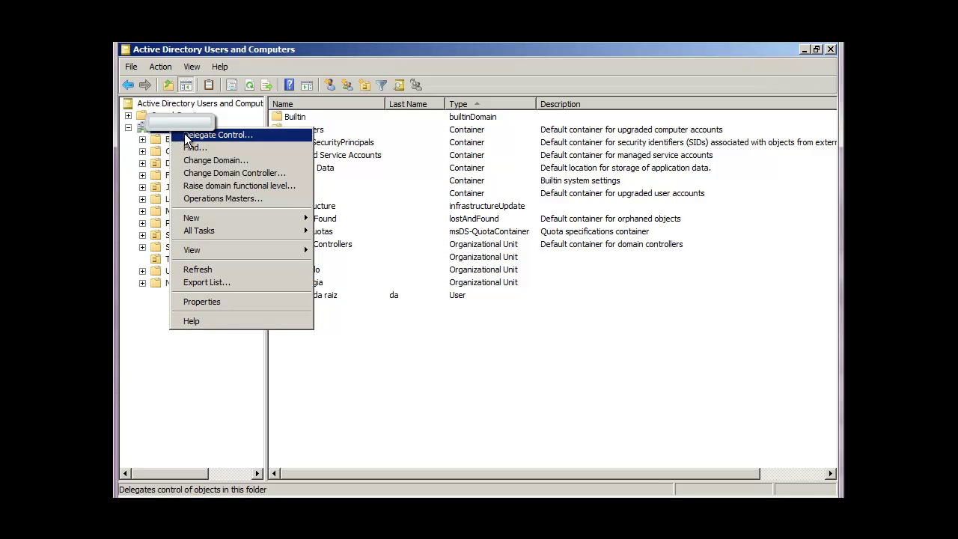
{"action": "left_click", "coordinate": [217, 187]}
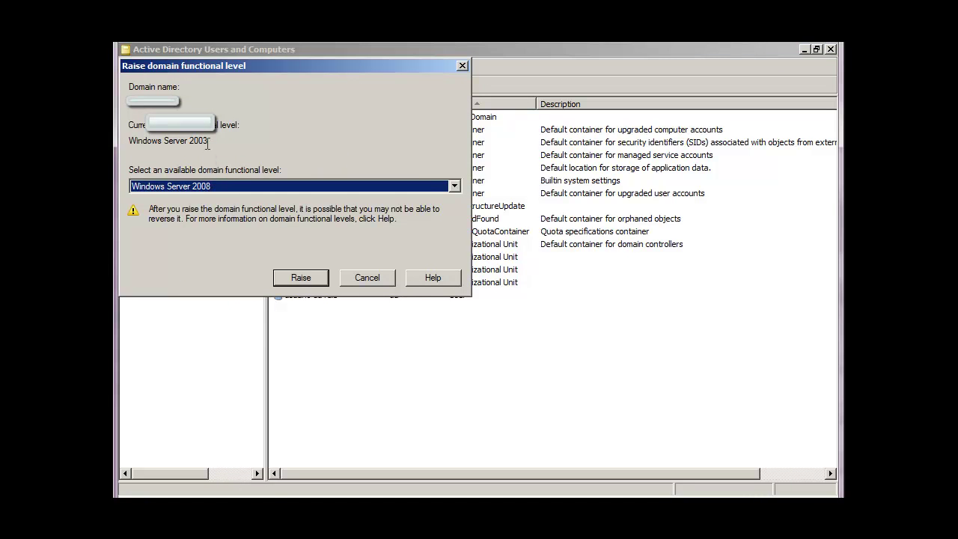
{"action": "left_click", "coordinate": [207, 145]}
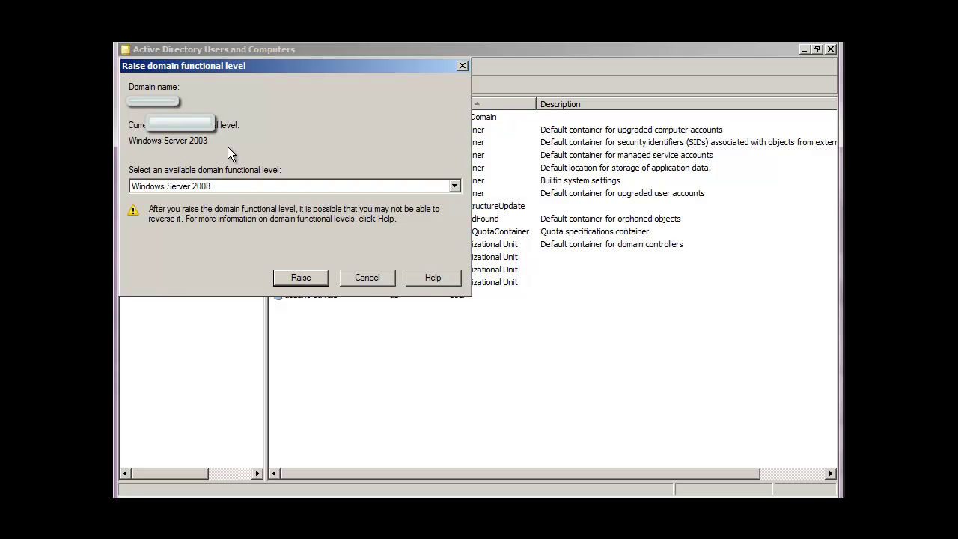
{"action": "left_click", "coordinate": [361, 282]}
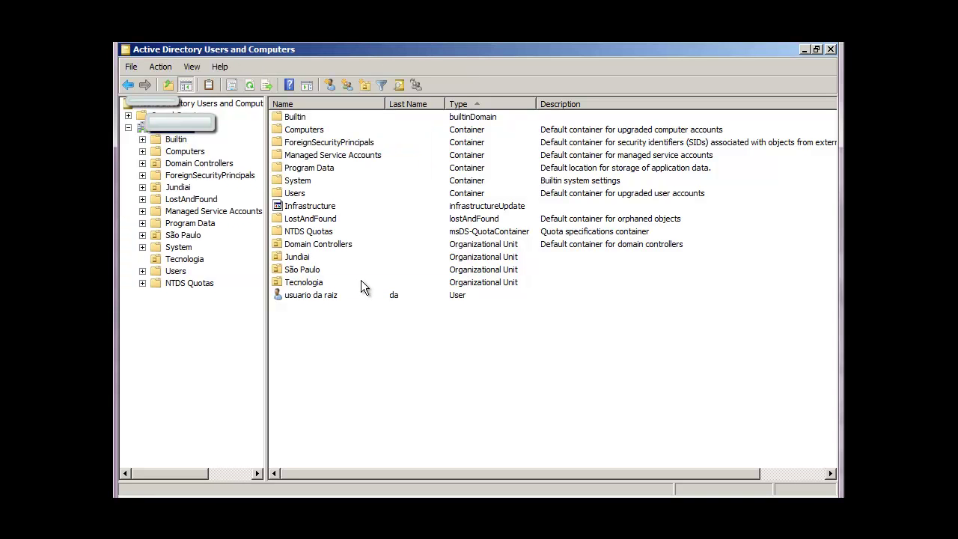
- Open the Password Settings Container under System and check which commands are offered for it
{"action": "left_click", "coordinate": [181, 250]}
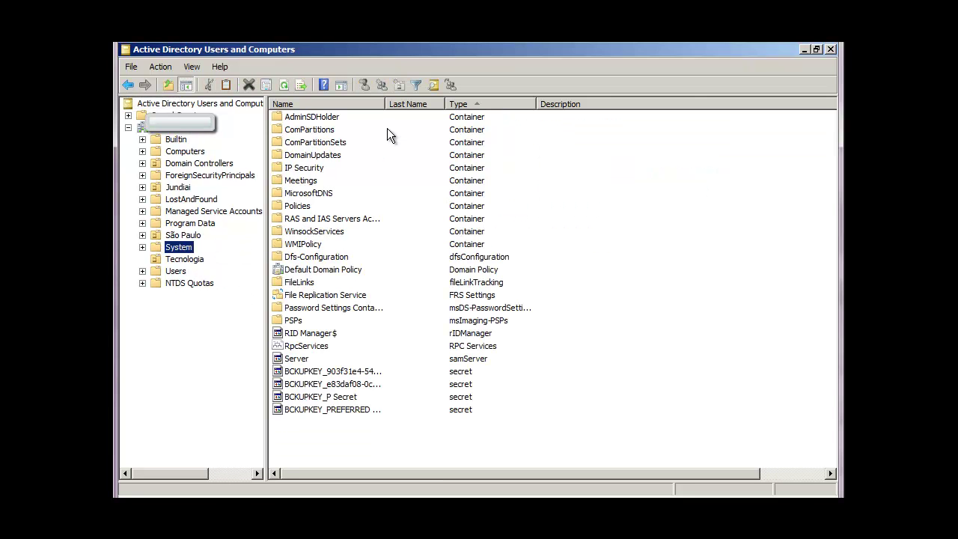
{"action": "double_click", "coordinate": [386, 104]}
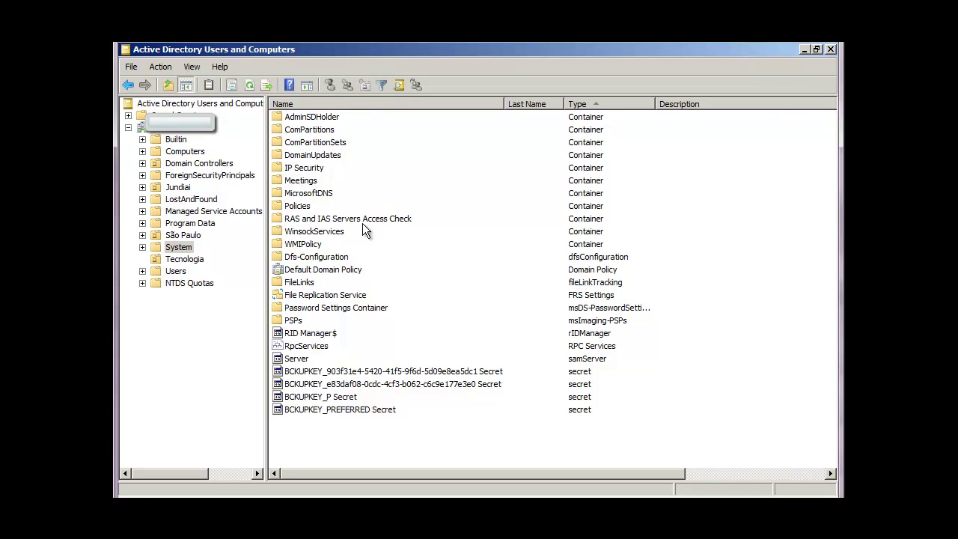
{"action": "double_click", "coordinate": [343, 307]}
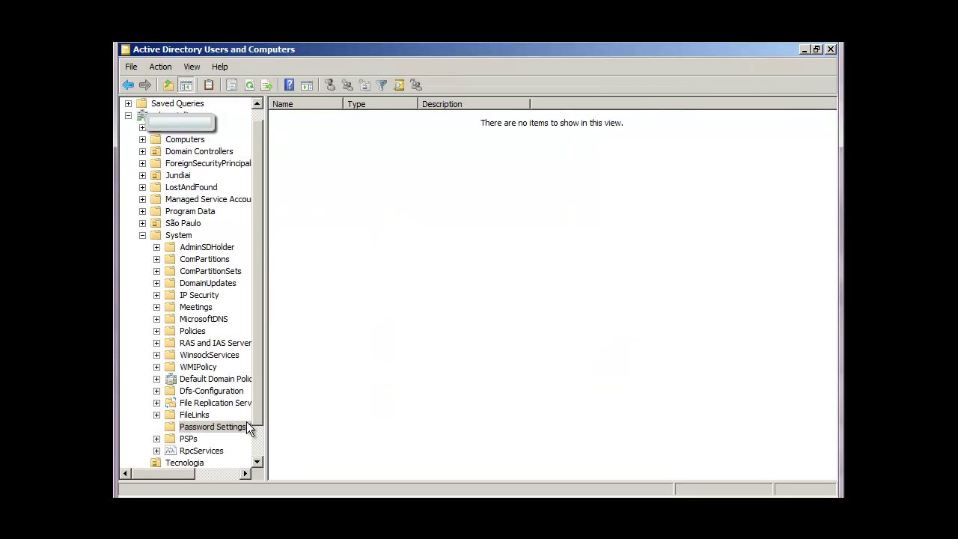
{"action": "left_click_drag", "start_coordinate": [267, 418], "coordinate": [300, 420]}
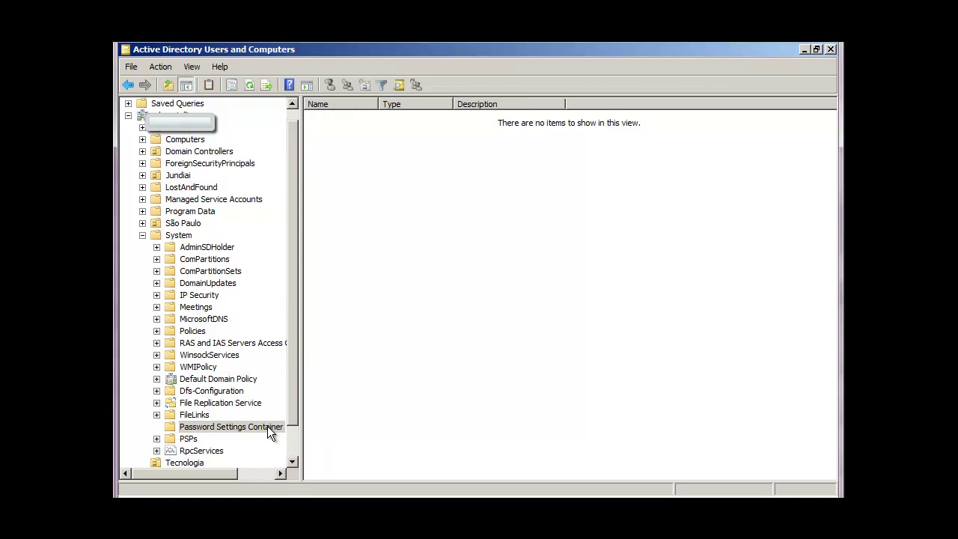
{"action": "right_click", "coordinate": [267, 425]}
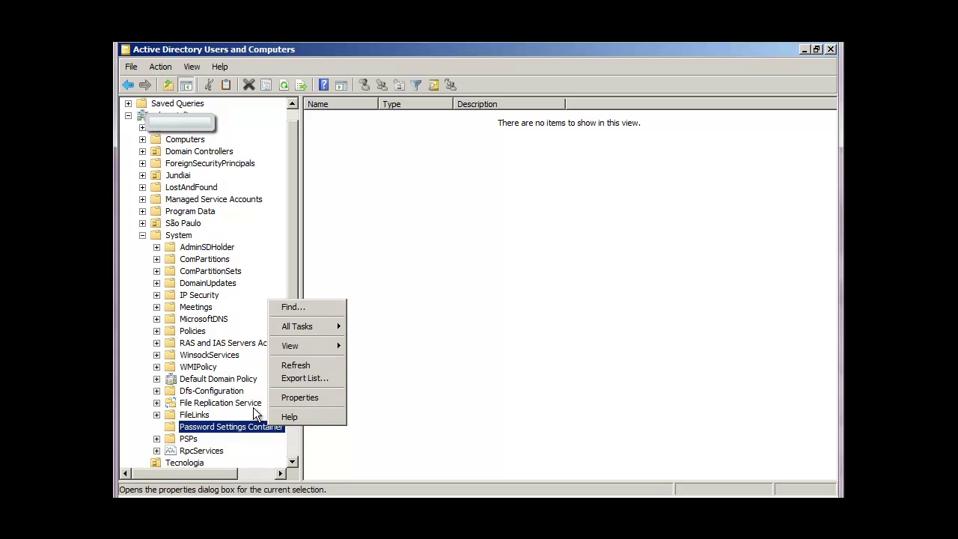
{"action": "left_click", "coordinate": [440, 307]}
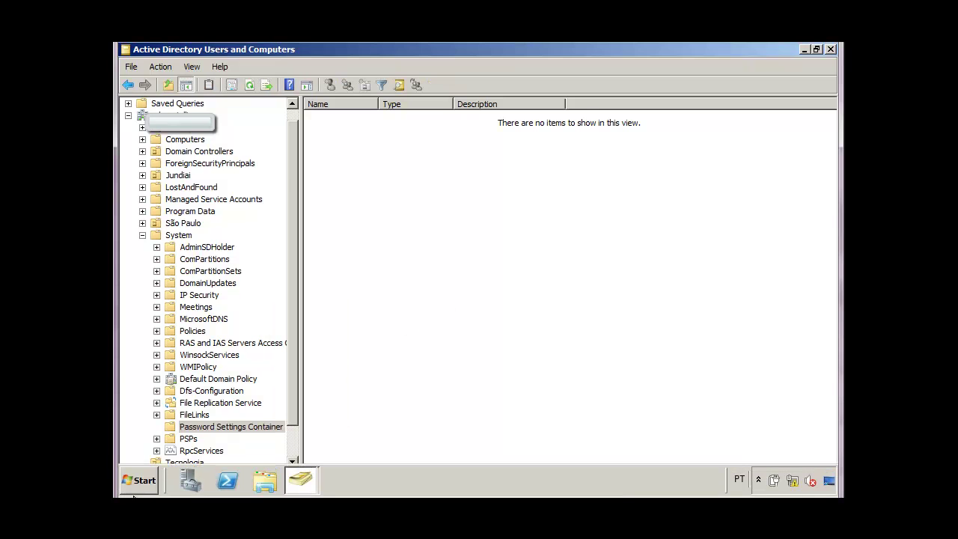
- Open ADSI Edit from the administrative tools and maximize its window
{"action": "left_click", "coordinate": [137, 483]}
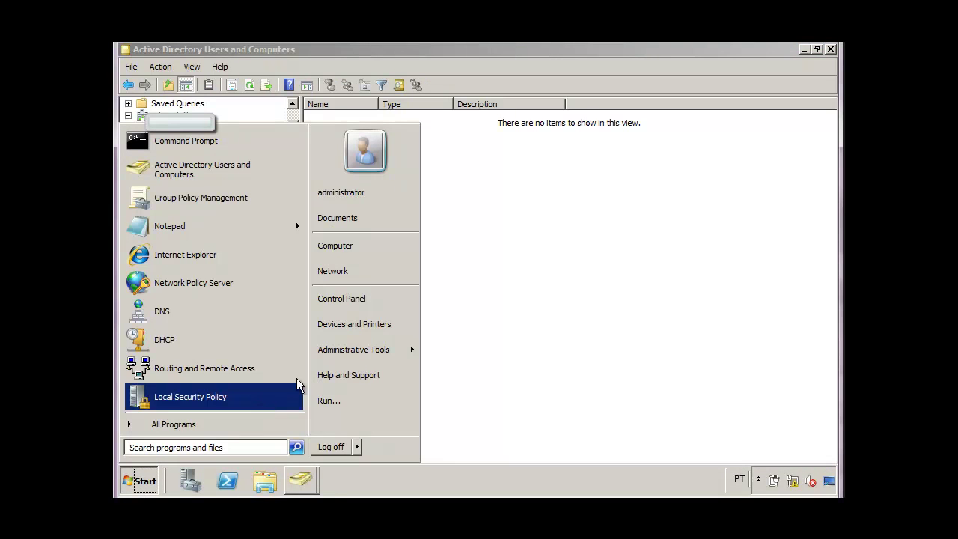
{"action": "mouse_move", "coordinate": [341, 353]}
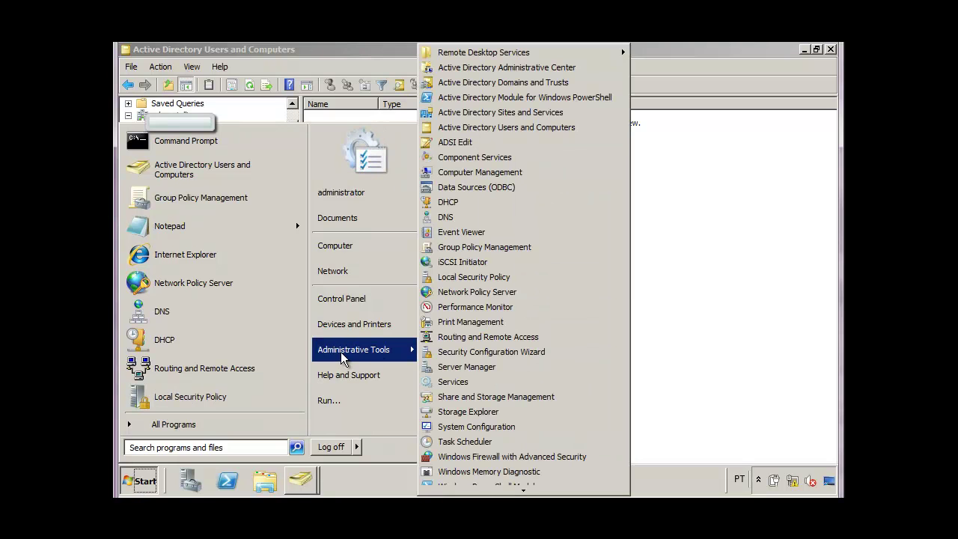
{"action": "left_click", "coordinate": [473, 142]}
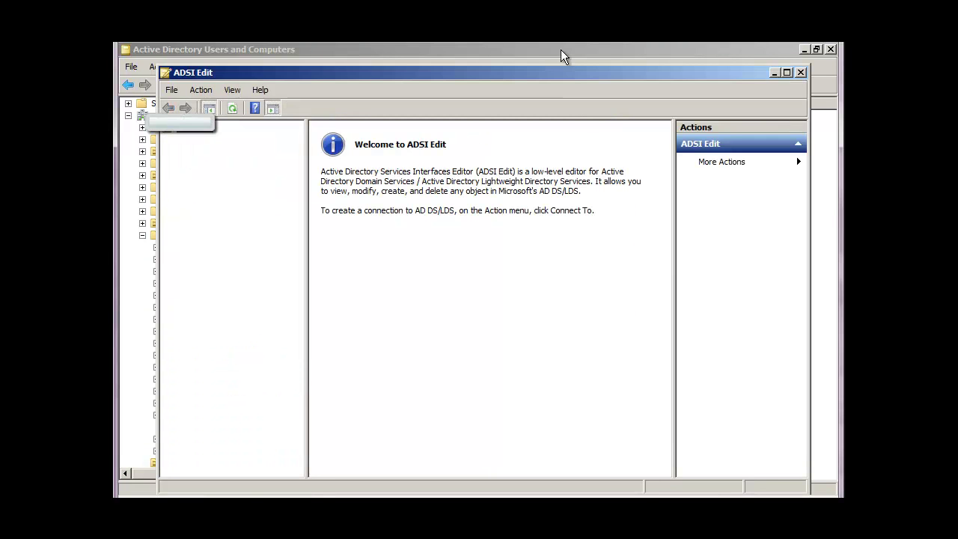
{"action": "left_click", "coordinate": [786, 73]}
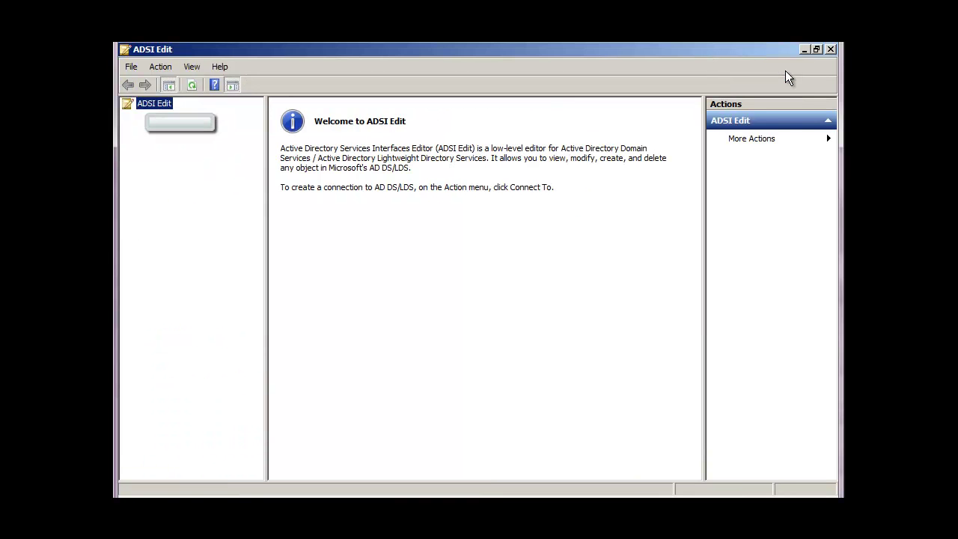
- Connect ADSI Edit to the Default naming context on the default server and hide the Actions pane
{"action": "right_click", "coordinate": [165, 109]}
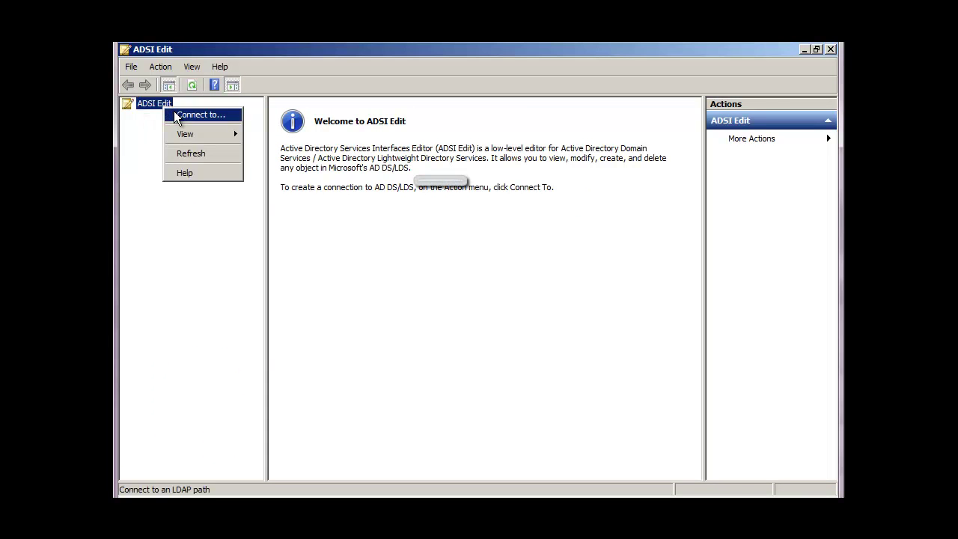
{"action": "left_click", "coordinate": [173, 115]}
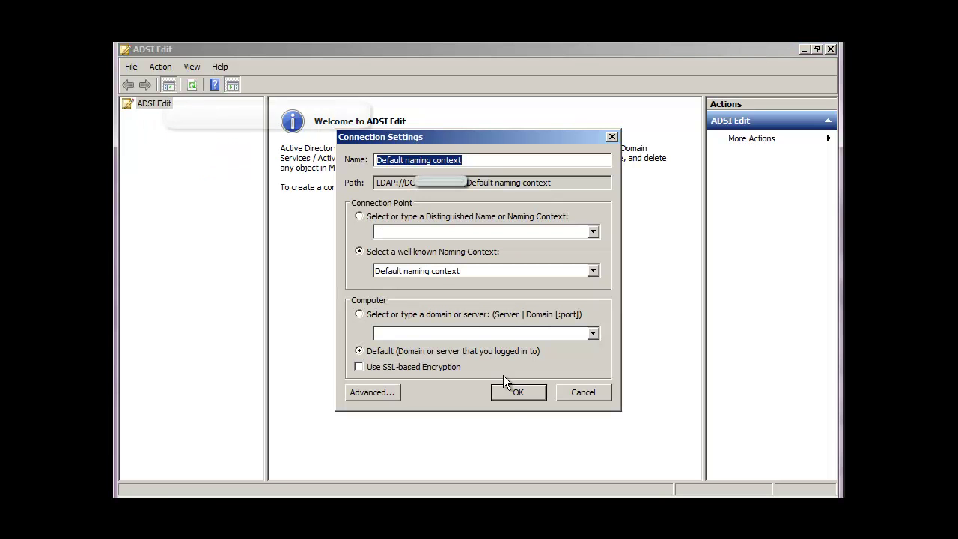
{"action": "left_click", "coordinate": [513, 395]}
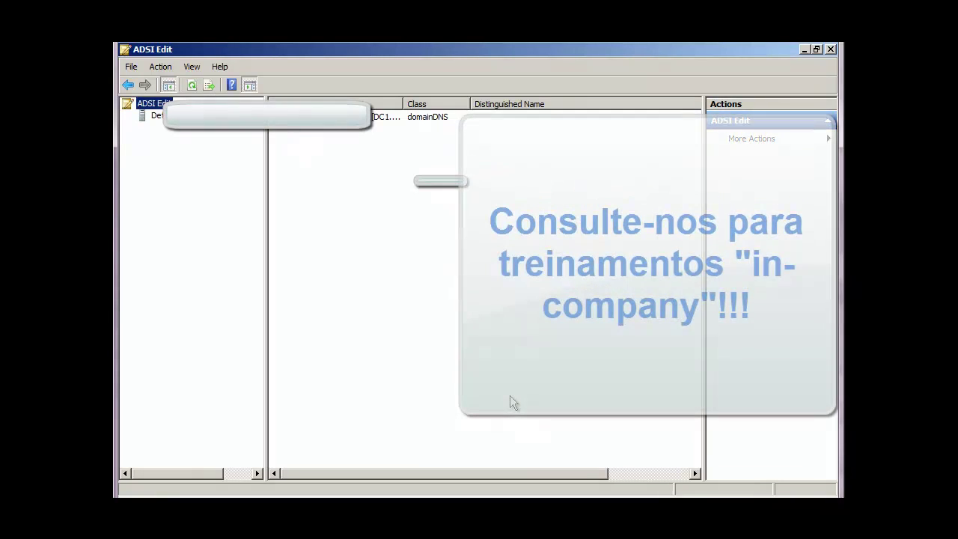
{"action": "left_click", "coordinate": [250, 82]}
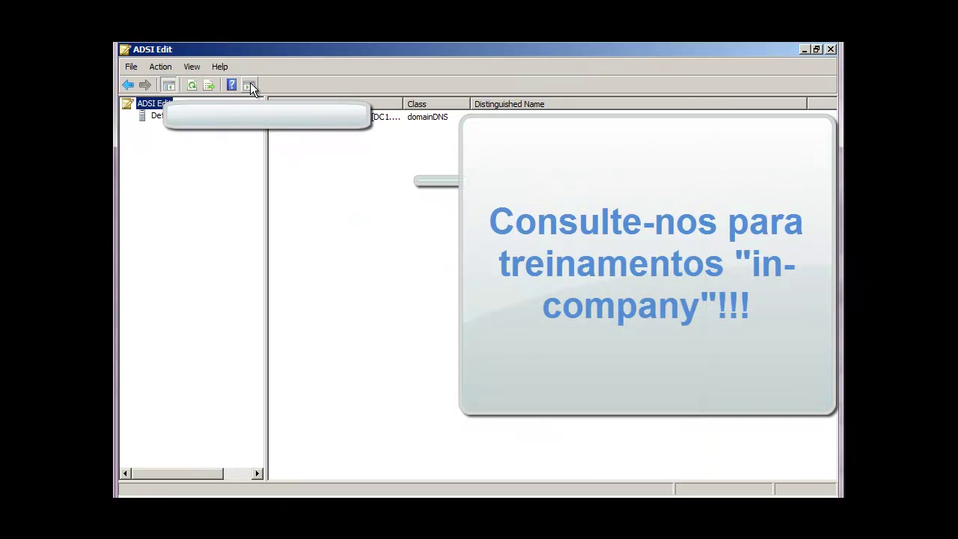
- Expand the Default naming context through the domain and CN=System, and open CN=Password Settings Container with its full name readable
{"action": "left_click", "coordinate": [157, 116]}
{"action": "left_click", "coordinate": [131, 116]}
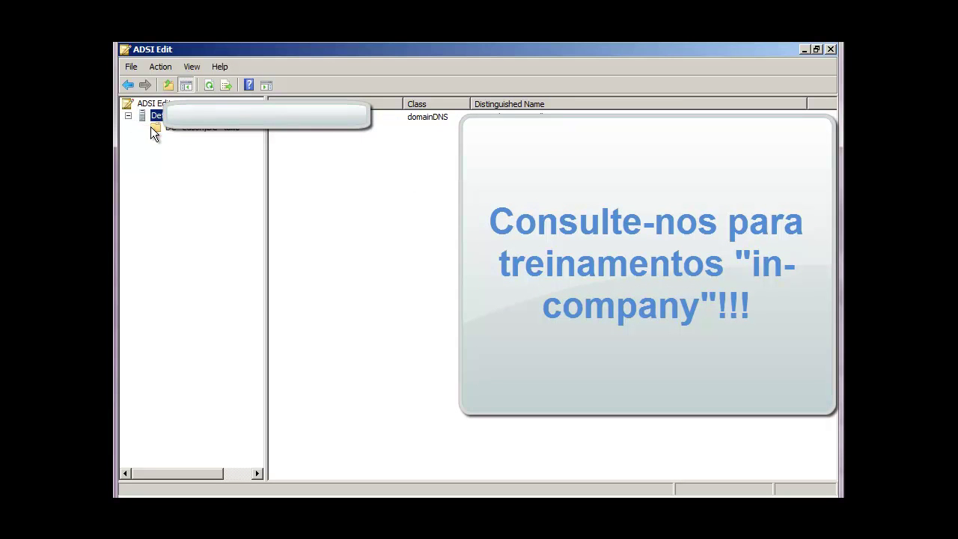
{"action": "left_click", "coordinate": [151, 126]}
{"action": "left_click", "coordinate": [146, 127]}
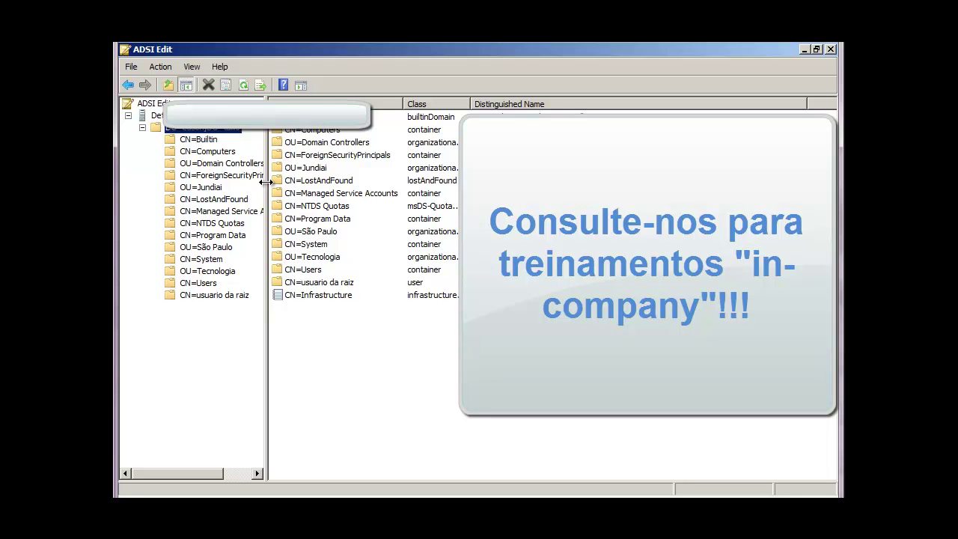
{"action": "left_click_drag", "start_coordinate": [268, 185], "coordinate": [325, 187]}
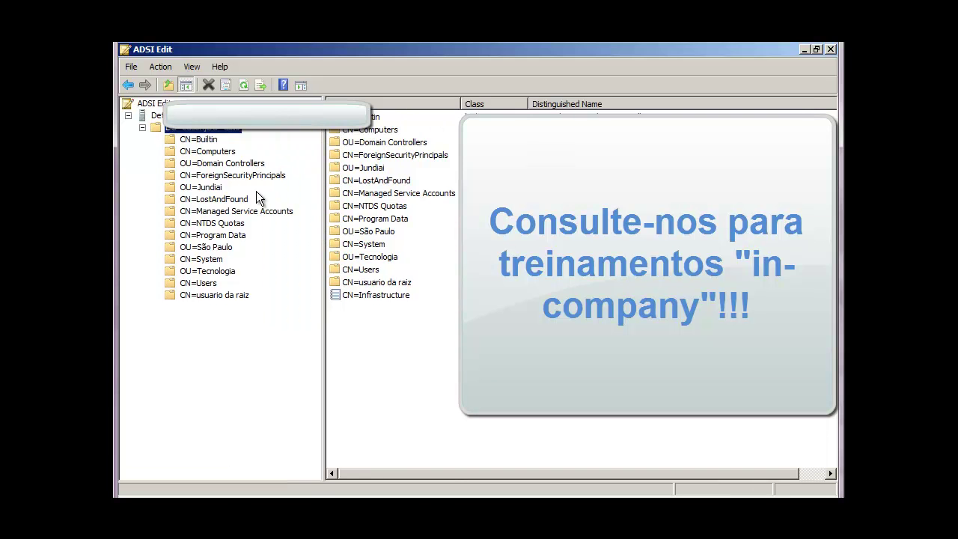
{"action": "left_click", "coordinate": [180, 262]}
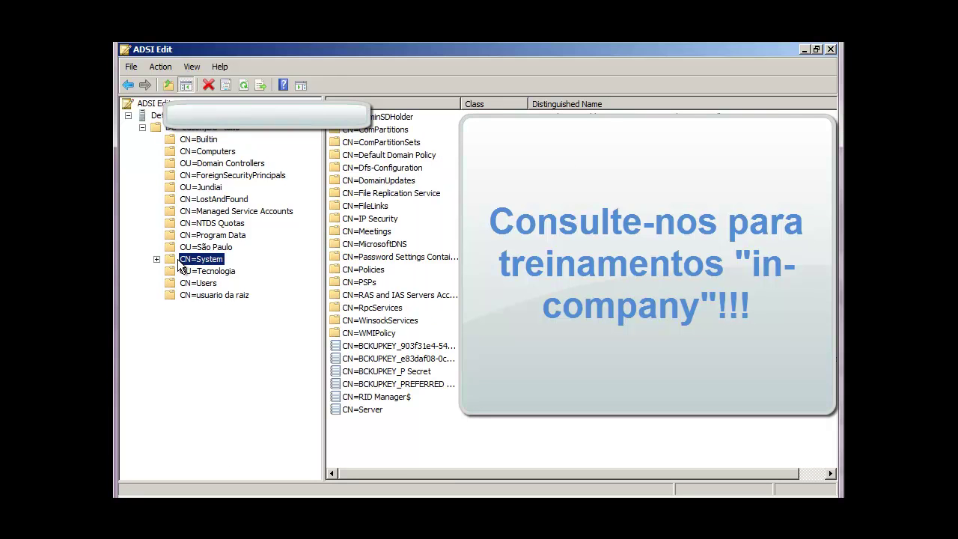
{"action": "left_click", "coordinate": [156, 259]}
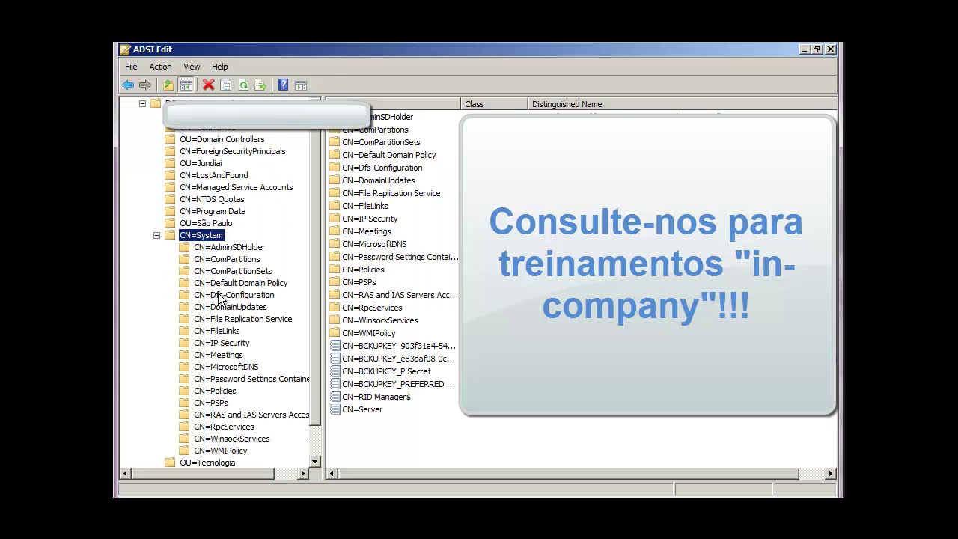
{"action": "left_click", "coordinate": [233, 380]}
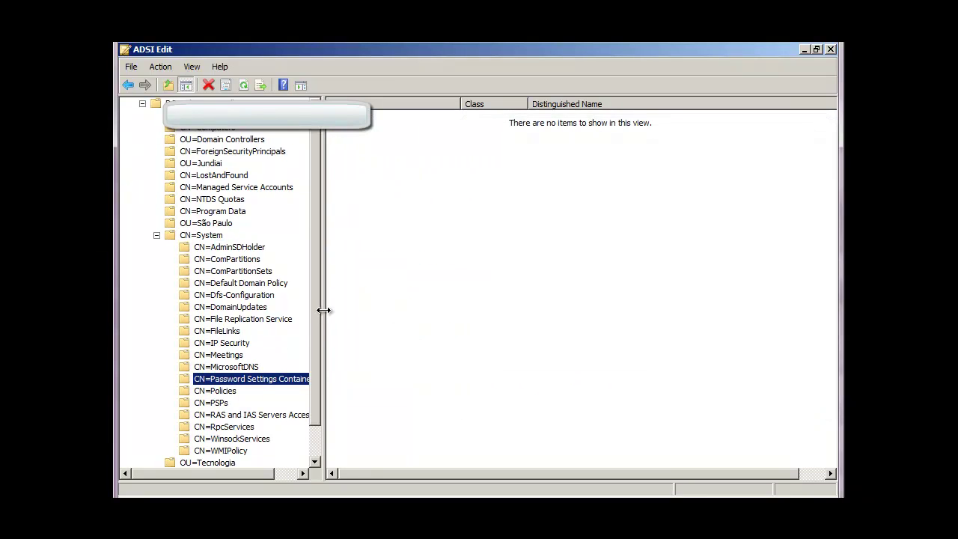
{"action": "left_click_drag", "start_coordinate": [323, 309], "coordinate": [379, 312]}
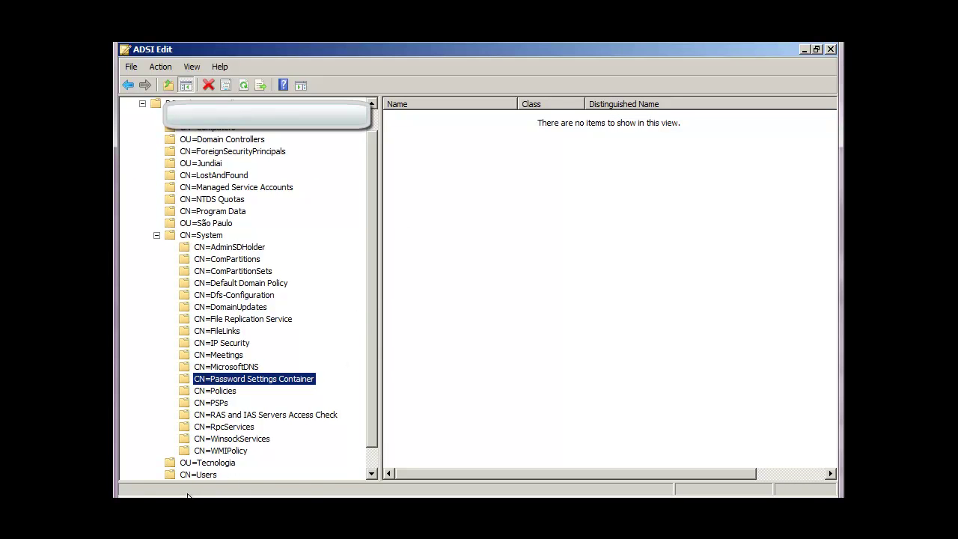
- Switch to Active Directory Users and Computers, recheck the commands for the Password Settings Container, and return to ADSI Edit
{"action": "mouse_move", "coordinate": [190, 495]}
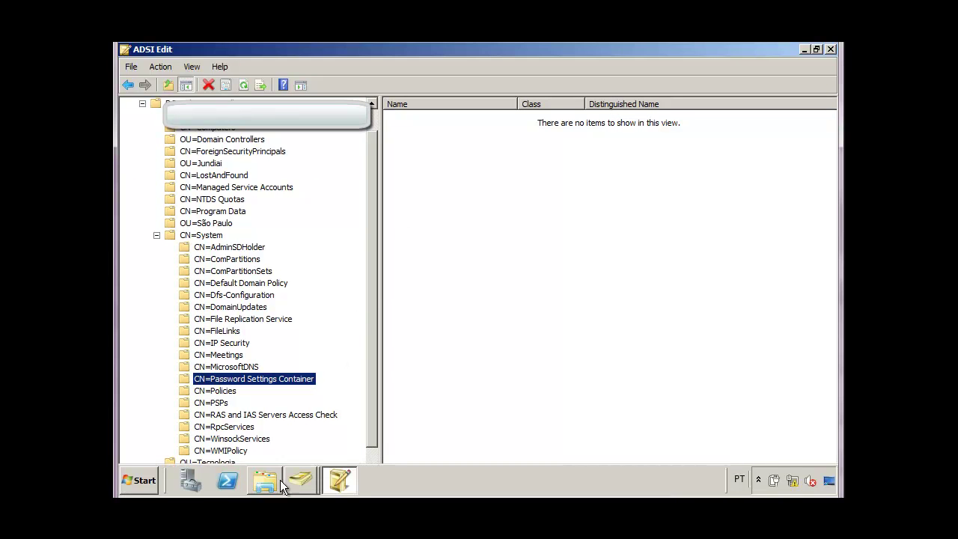
{"action": "left_click", "coordinate": [300, 475]}
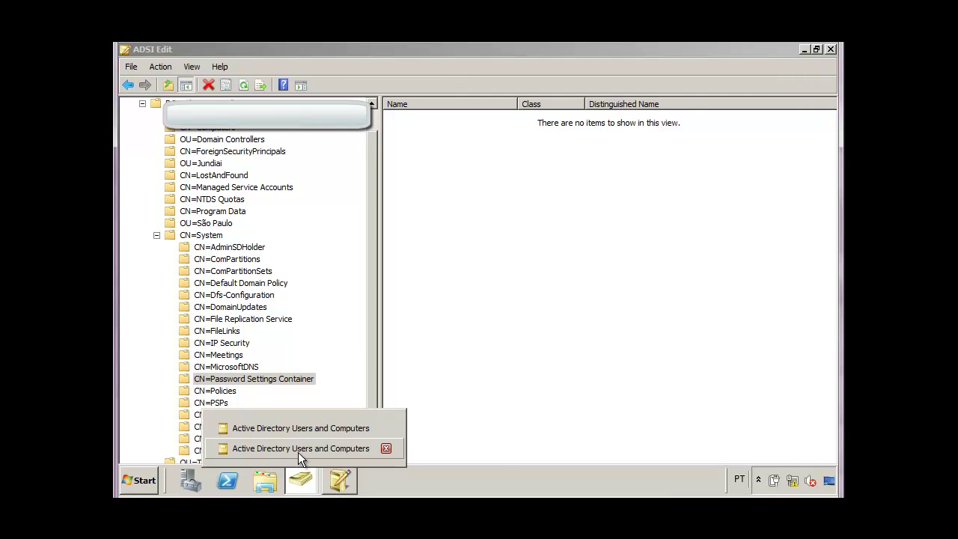
{"action": "left_click", "coordinate": [299, 448]}
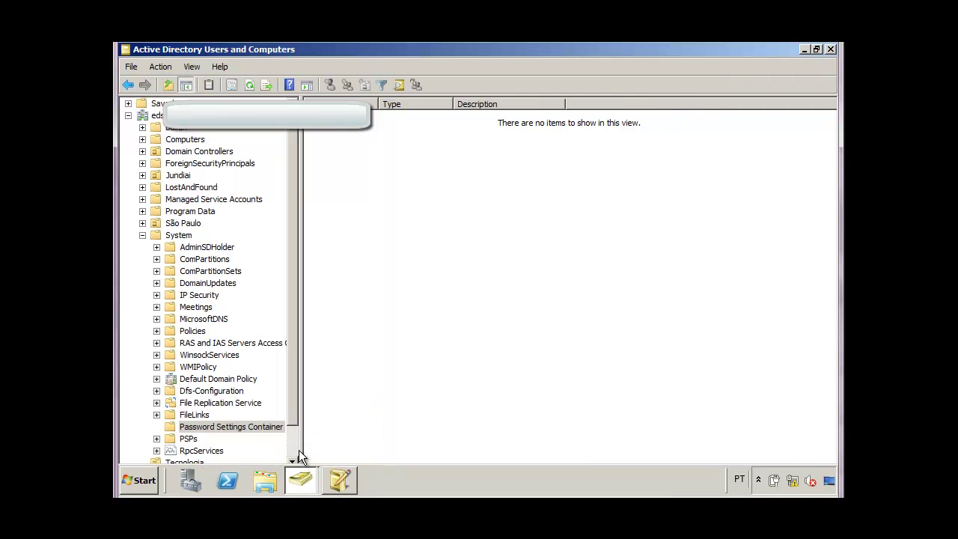
{"action": "right_click", "coordinate": [253, 423]}
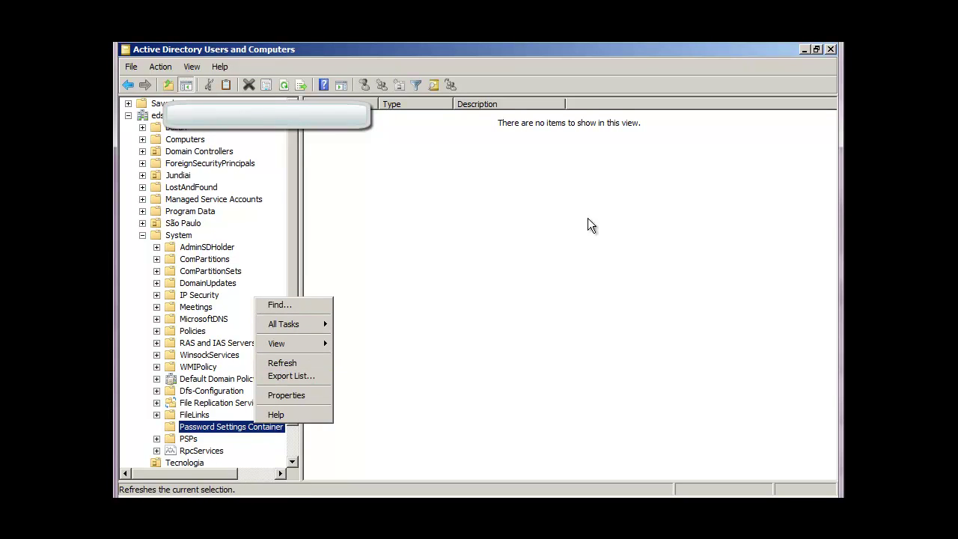
{"action": "left_click", "coordinate": [802, 51]}
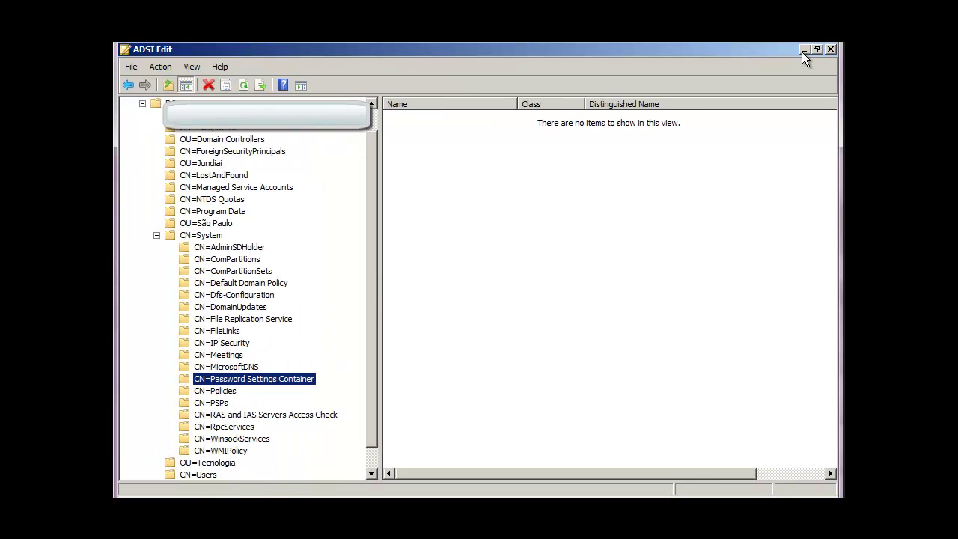
- Start a new object of class msDS-PasswordSettings in CN=Password Settings Container and proceed to its common name
{"action": "right_click", "coordinate": [299, 378]}
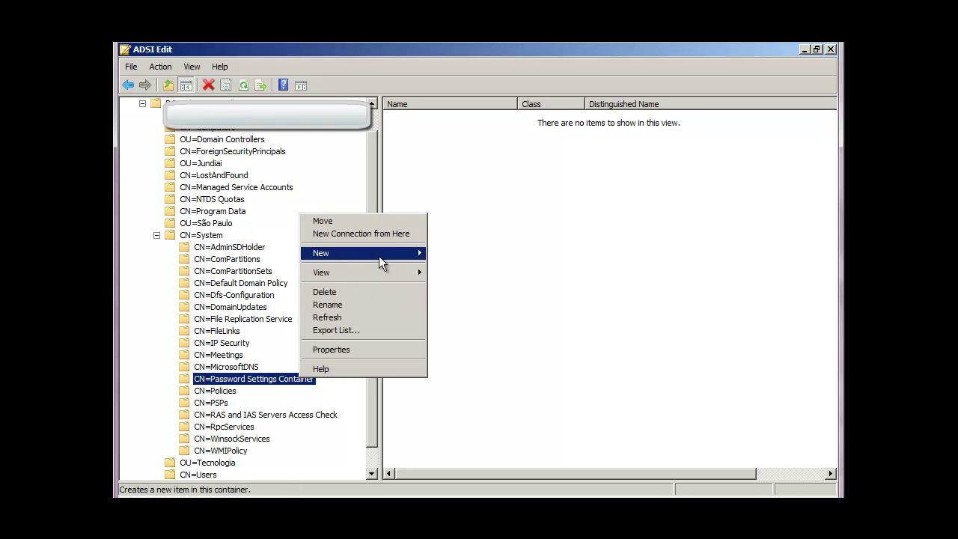
{"action": "mouse_move", "coordinate": [379, 256]}
{"action": "left_click", "coordinate": [434, 253]}
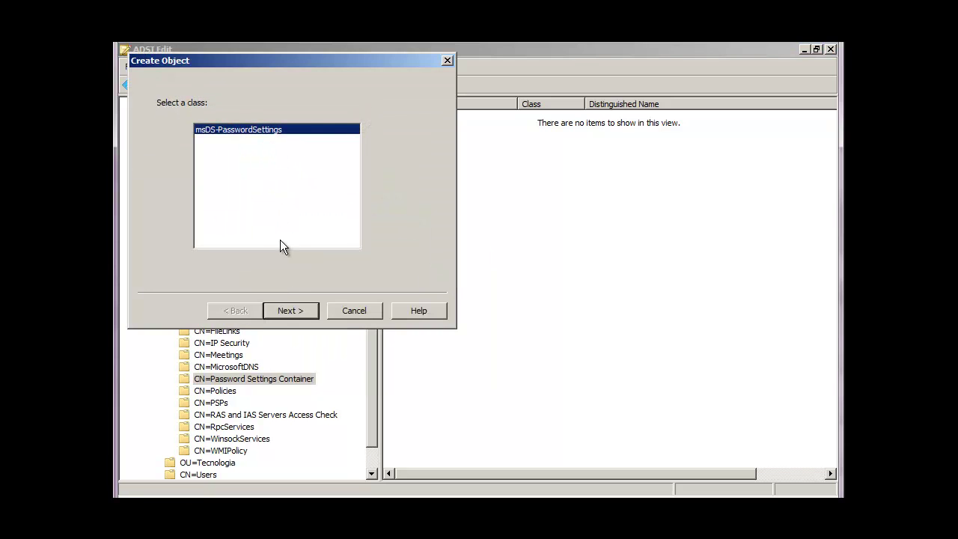
{"action": "left_click", "coordinate": [287, 309]}
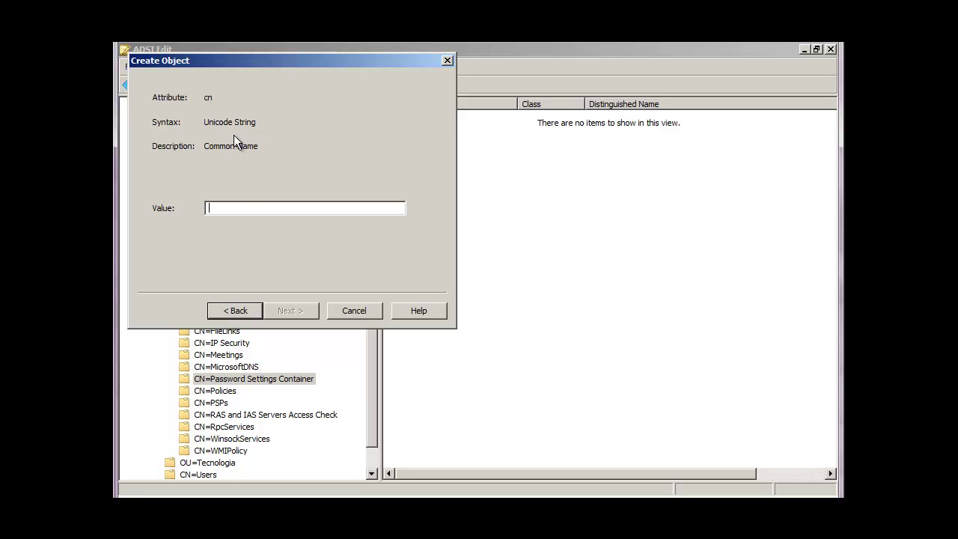
- Give the new password settings object the common name "senha diretoria" and set its password settings precedence to 1
{"action": "type", "text": "se"}
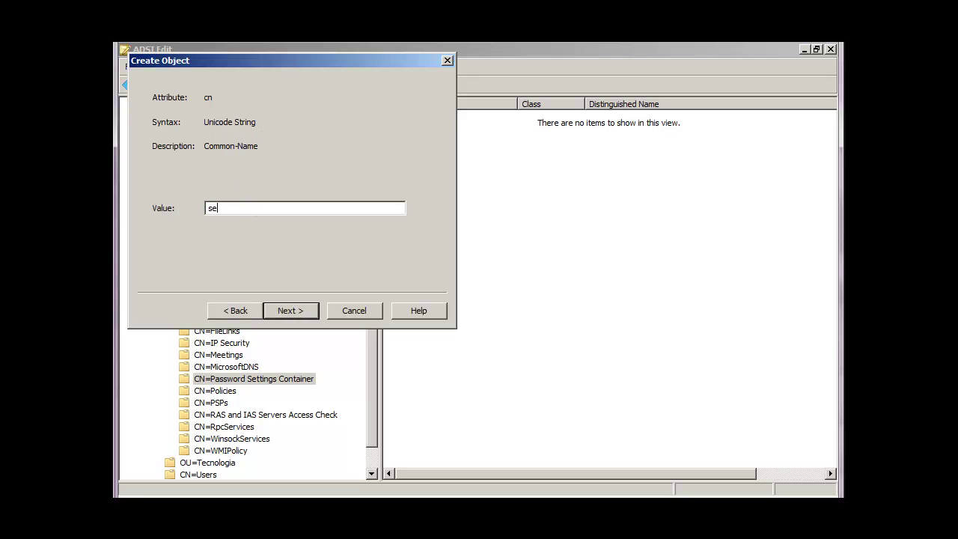
{"action": "type", "text": "nha diretoria"}
{"action": "left_click", "coordinate": [281, 308]}
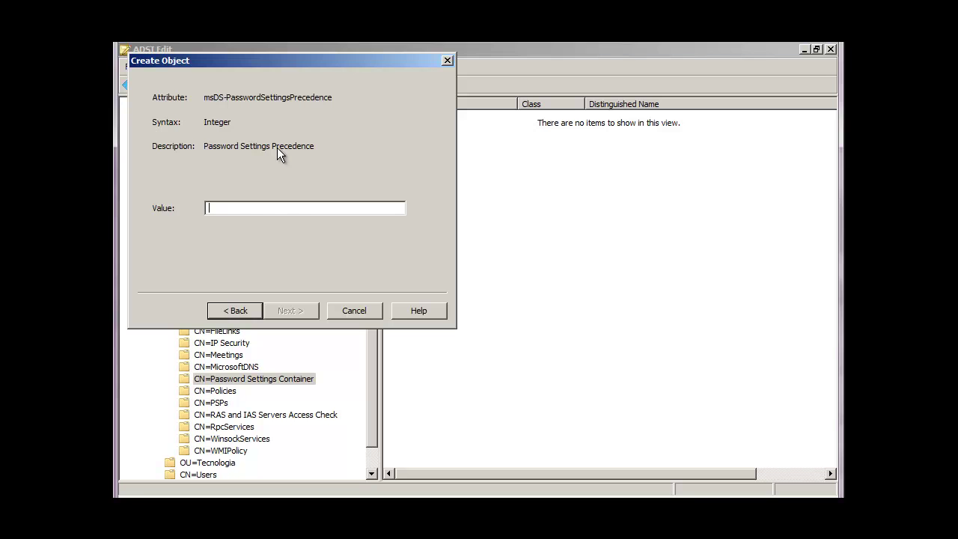
{"action": "type", "text": "1"}
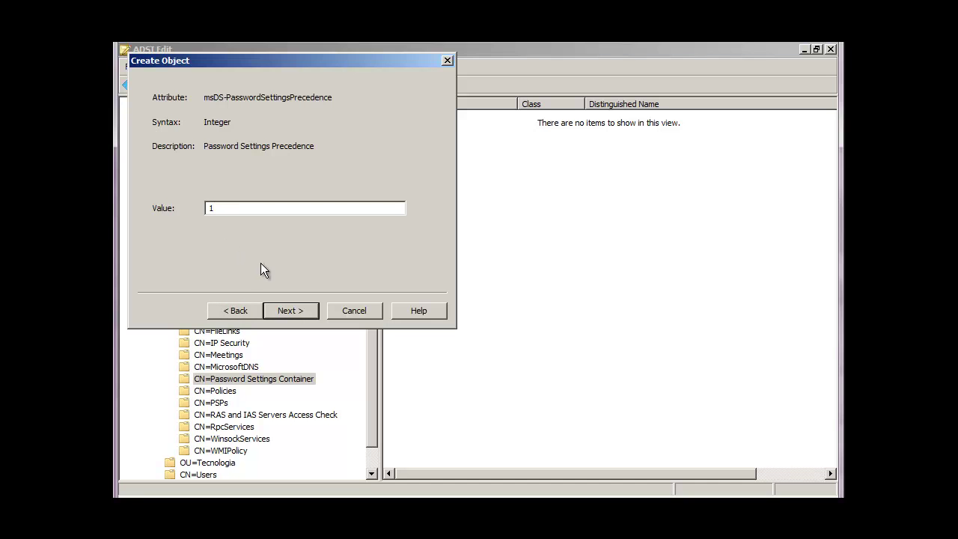
{"action": "left_click", "coordinate": [282, 309]}
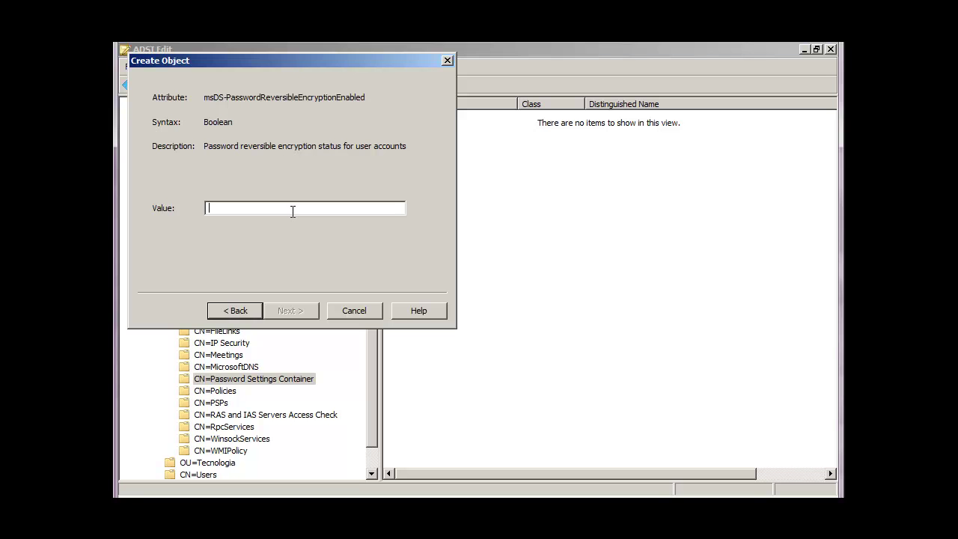
- Set msDS-PasswordReversibleEncryptionEnabled to false and proceed to the password history length
{"action": "type", "text": "falso"}
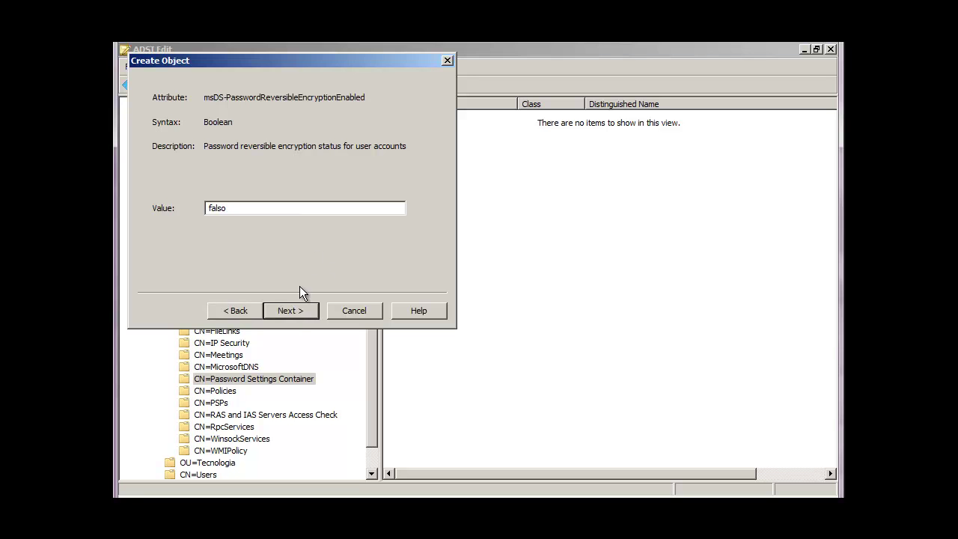
{"action": "left_click", "coordinate": [289, 316]}
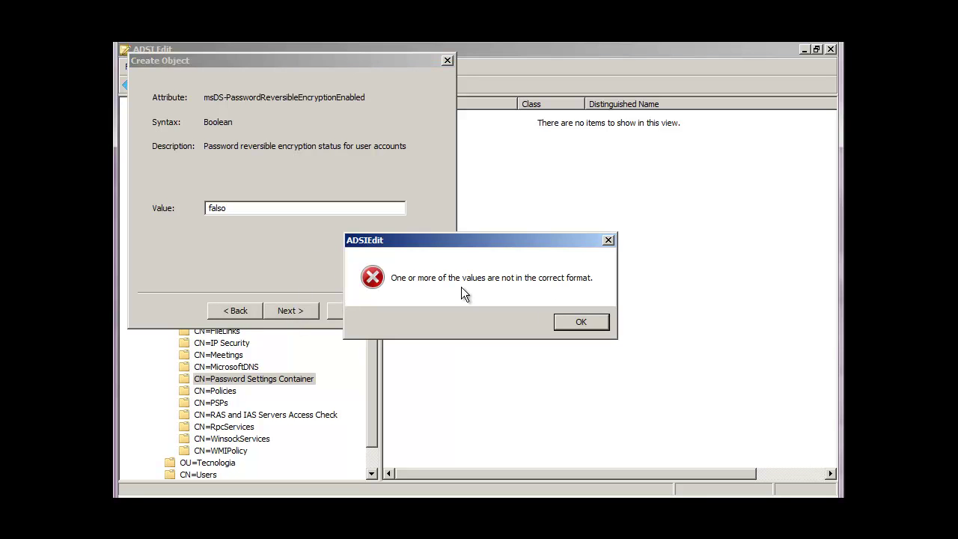
{"action": "left_click", "coordinate": [581, 322]}
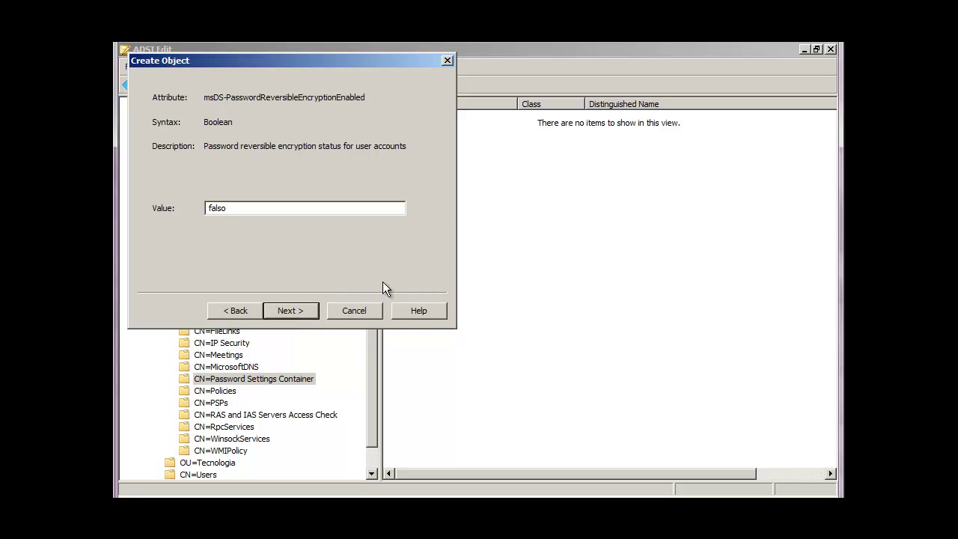
{"action": "key", "text": "BackSpace"}
{"action": "type", "text": "e"}
{"action": "left_click", "coordinate": [283, 312]}
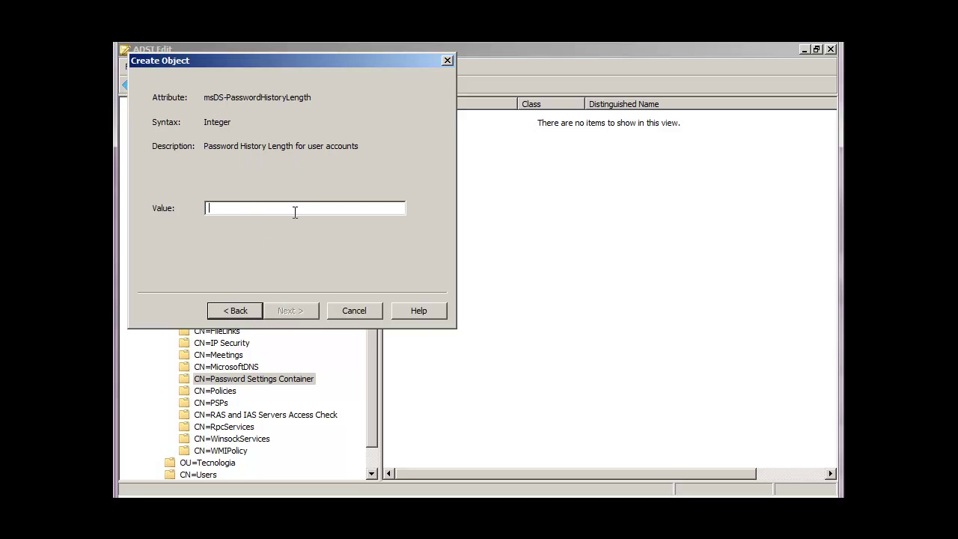
- Set the password history length to 24 and proceed to the password complexity attribute
{"action": "type", "text": "11"}
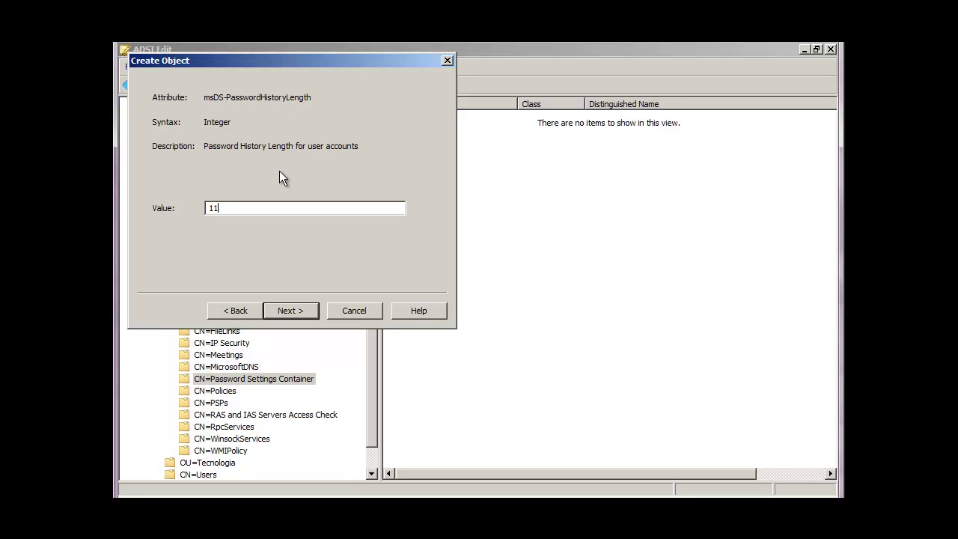
{"action": "key", "text": "BackSpace"}
{"action": "type", "text": "2"}
{"action": "key", "text": "BackSpace"}
{"action": "key", "text": "BackSpace"}
{"action": "type", "text": "24"}
{"action": "left_click", "coordinate": [280, 310]}
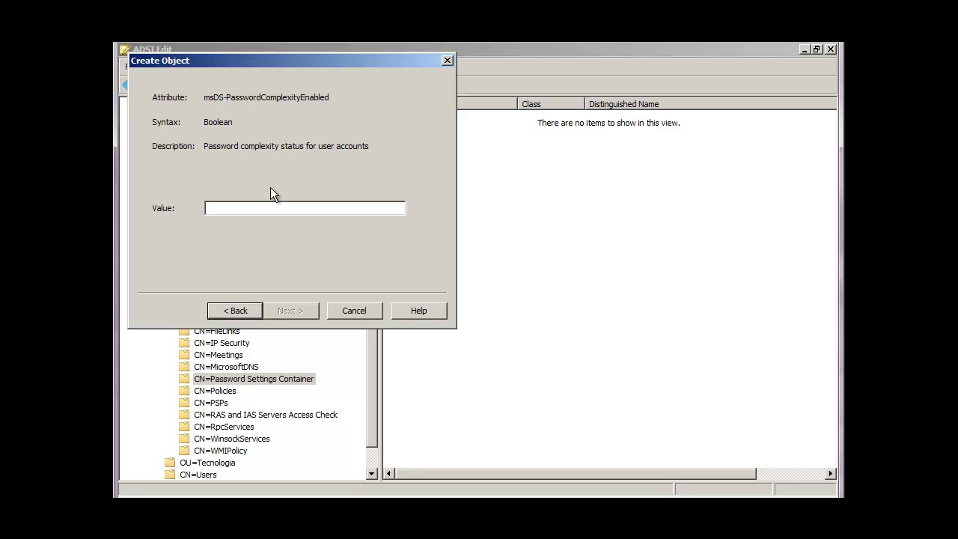
- Set msDS-PasswordComplexityEnabled to true and proceed to the minimum password length
{"action": "type", "text": "t"}
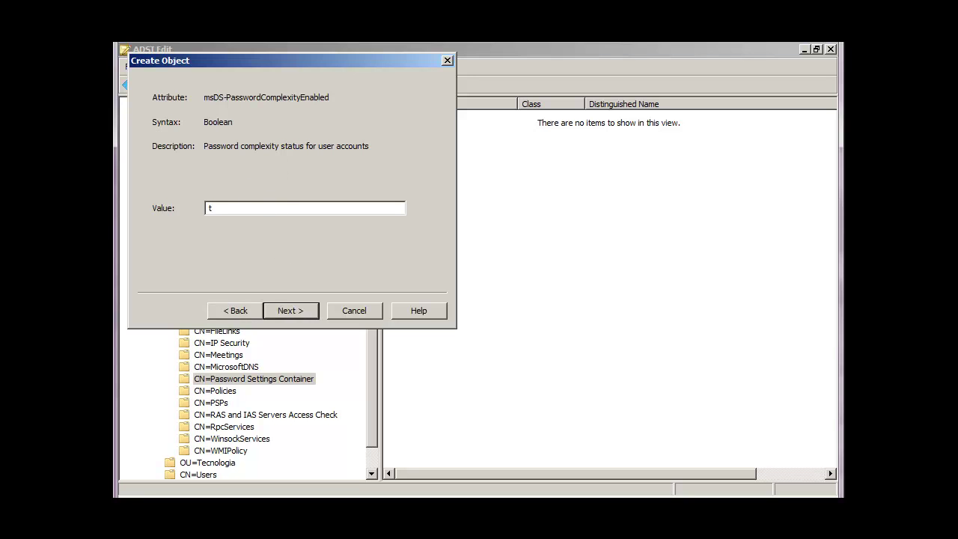
{"action": "type", "text": "reu"}
{"action": "left_click", "coordinate": [280, 309]}
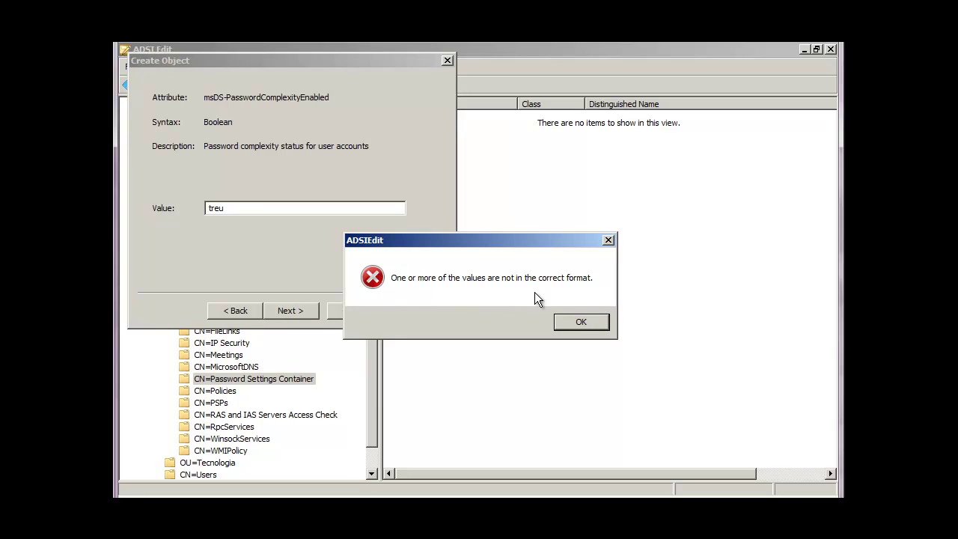
{"action": "left_click", "coordinate": [573, 319]}
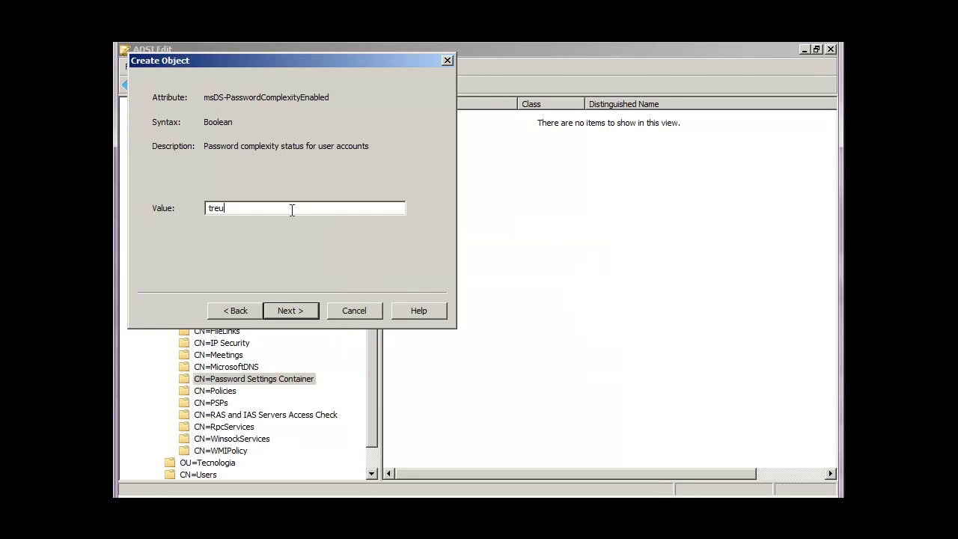
{"action": "key", "text": "BackSpace"}
{"action": "key", "text": "BackSpace"}
{"action": "type", "text": "ue"}
{"action": "left_click", "coordinate": [282, 314]}
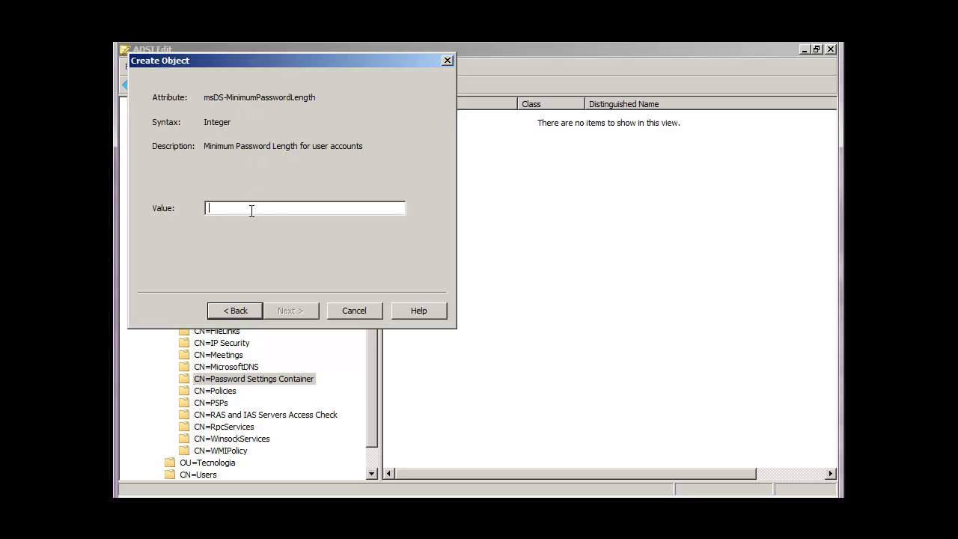
- Set the minimum password length to 9 and proceed to the minimum password age
{"action": "type", "text": "1"}
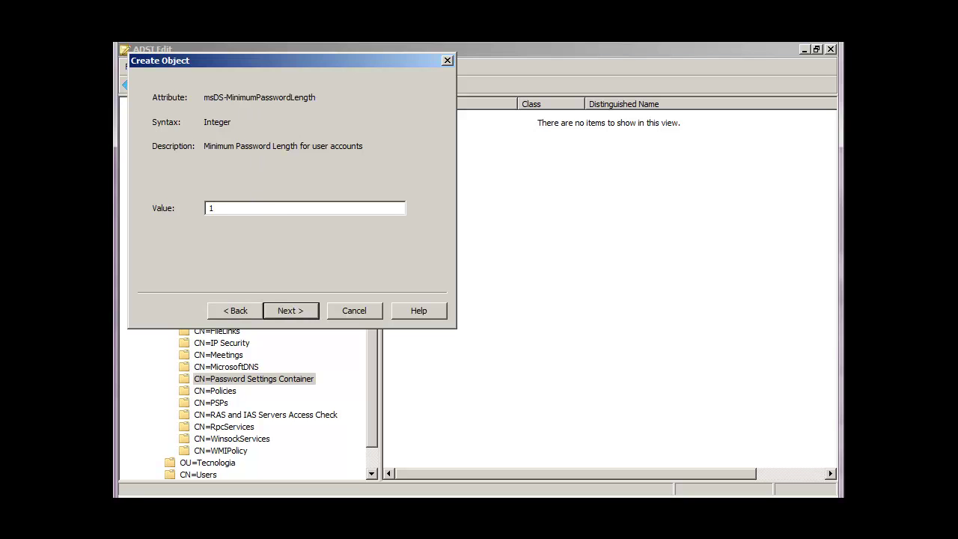
{"action": "type", "text": "1"}
{"action": "key", "text": "BackSpace"}
{"action": "key", "text": "BackSpace"}
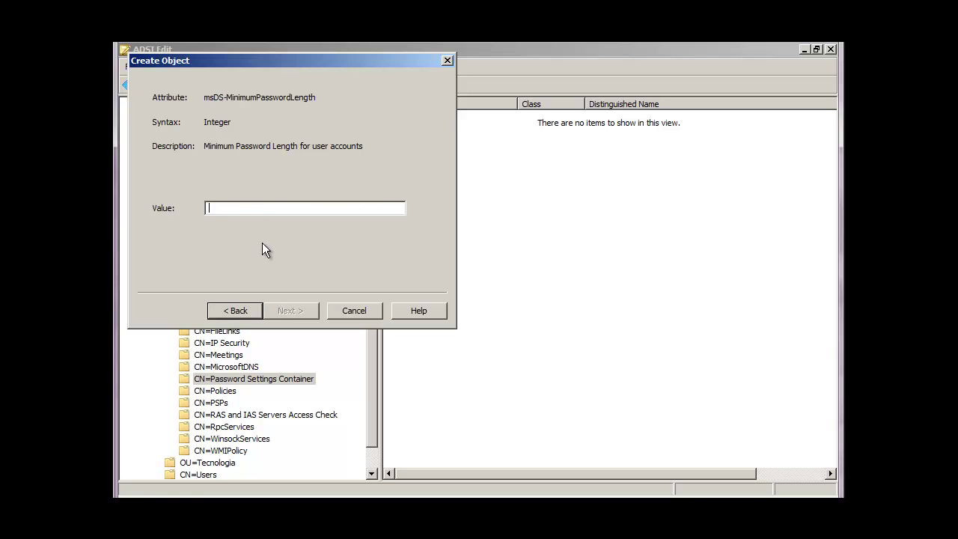
{"action": "type", "text": "9"}
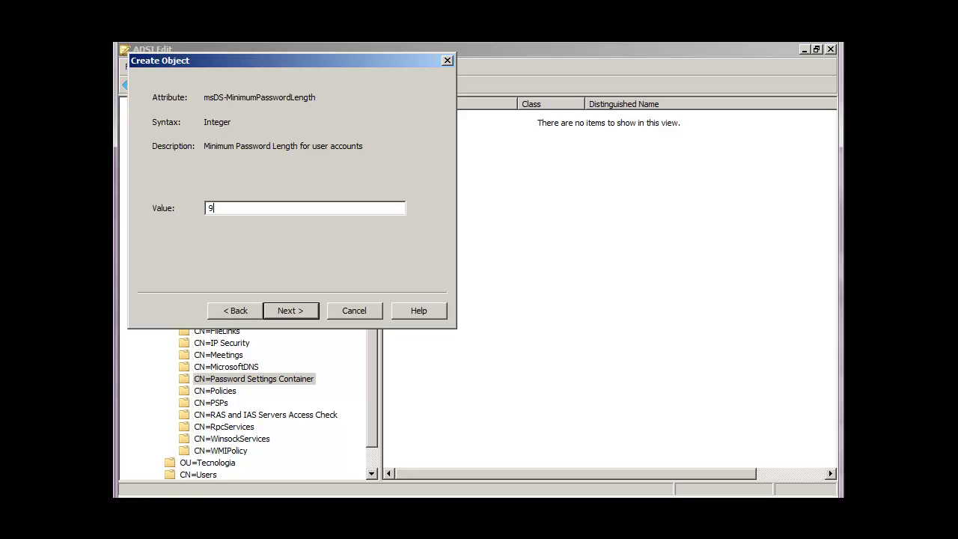
{"action": "left_click", "coordinate": [294, 313]}
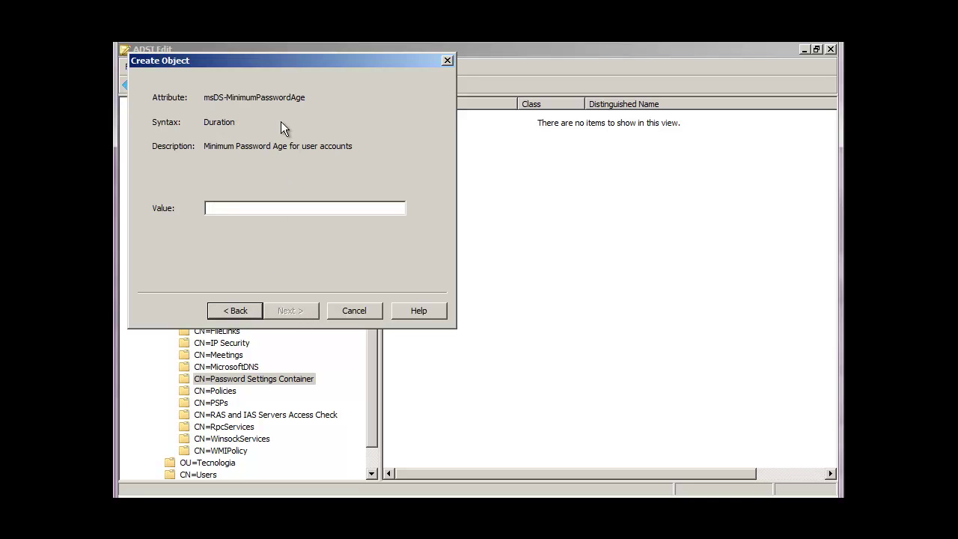
- Enter 7 as the minimum password age and 30 as the maximum password age
{"action": "type", "text": "7"}
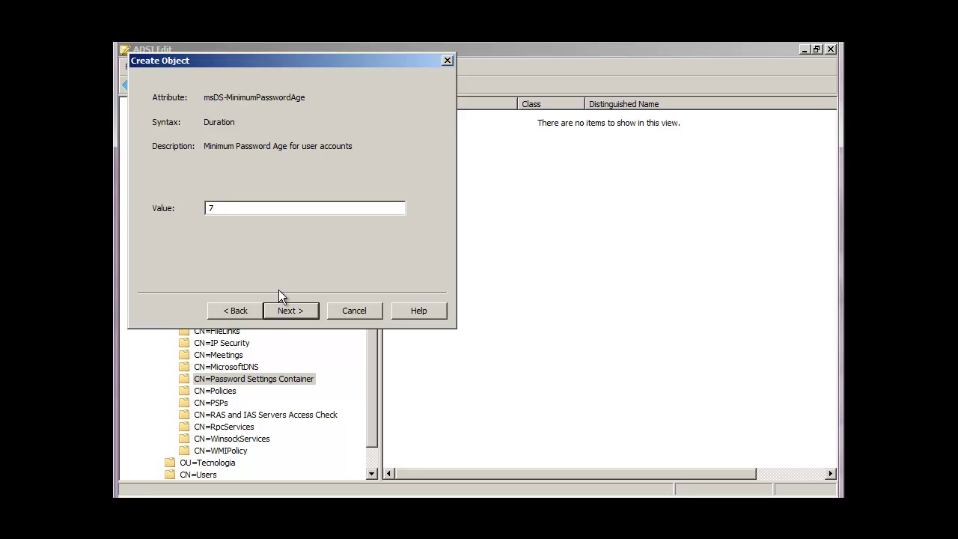
{"action": "left_click", "coordinate": [282, 309]}
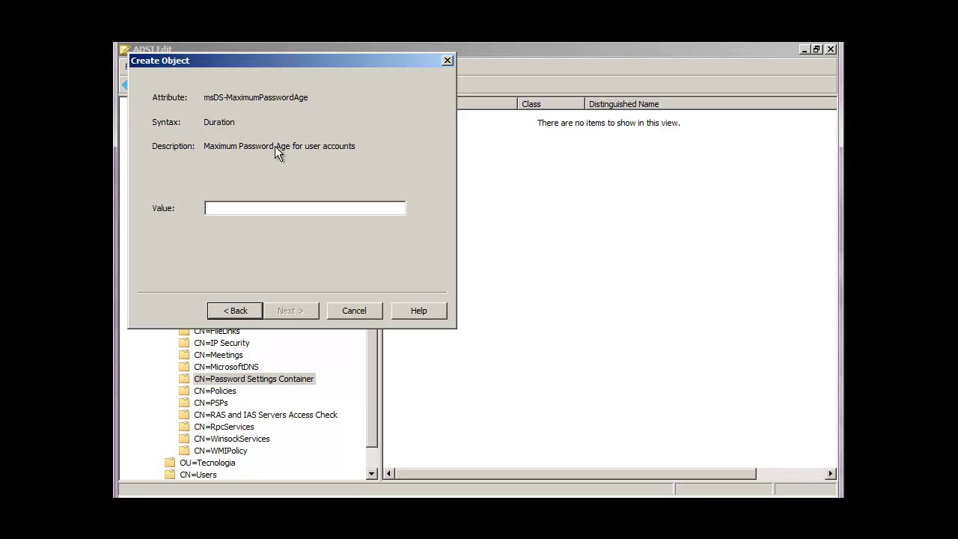
{"action": "type", "text": "3"}
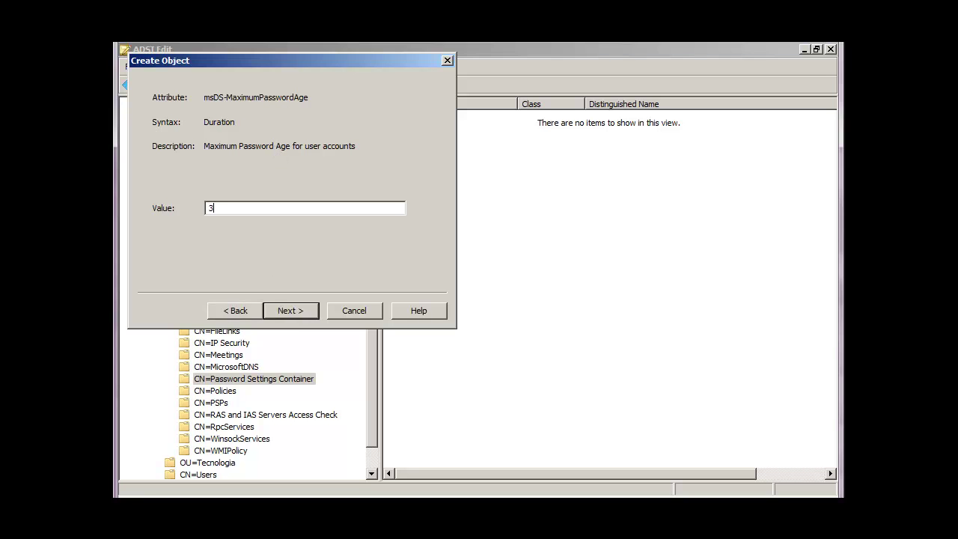
{"action": "type", "text": "0"}
{"action": "left_click", "coordinate": [281, 308]}
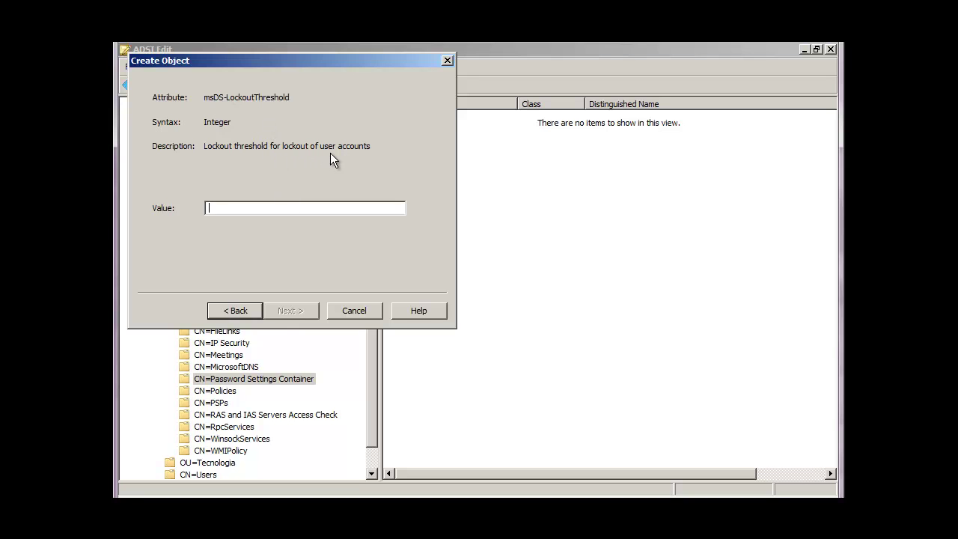
- Set the lockout threshold to 3 and enter 30 as the lockout observation window
{"action": "type", "text": "3"}
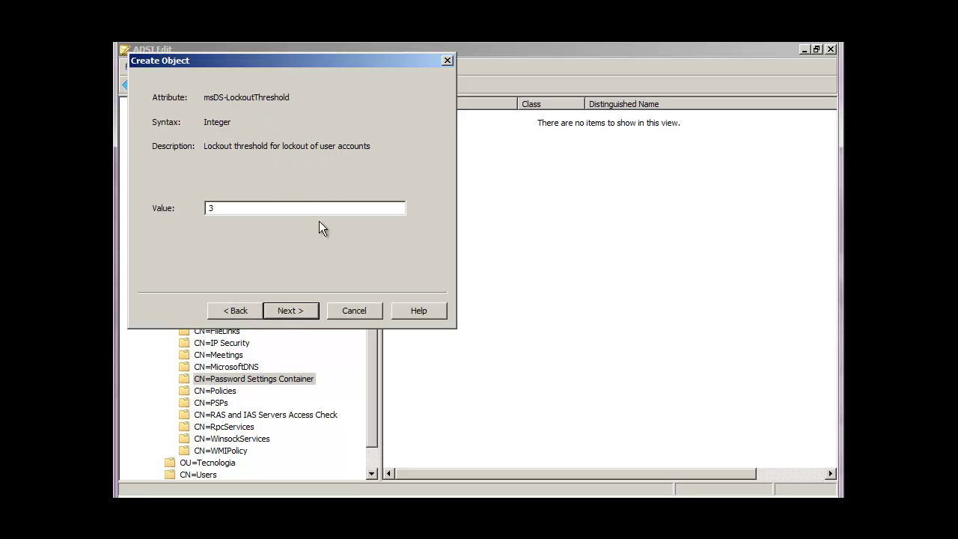
{"action": "left_click", "coordinate": [296, 311]}
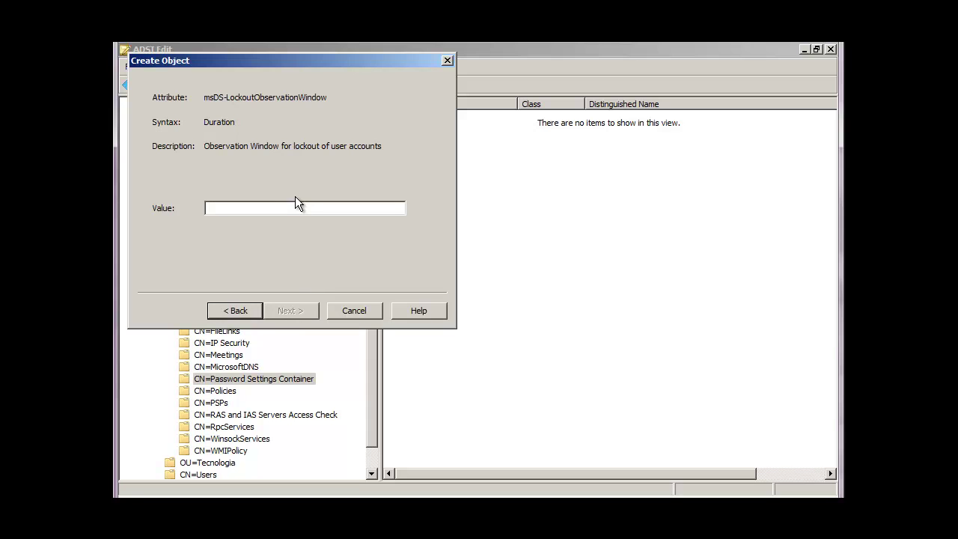
{"action": "type", "text": "30"}
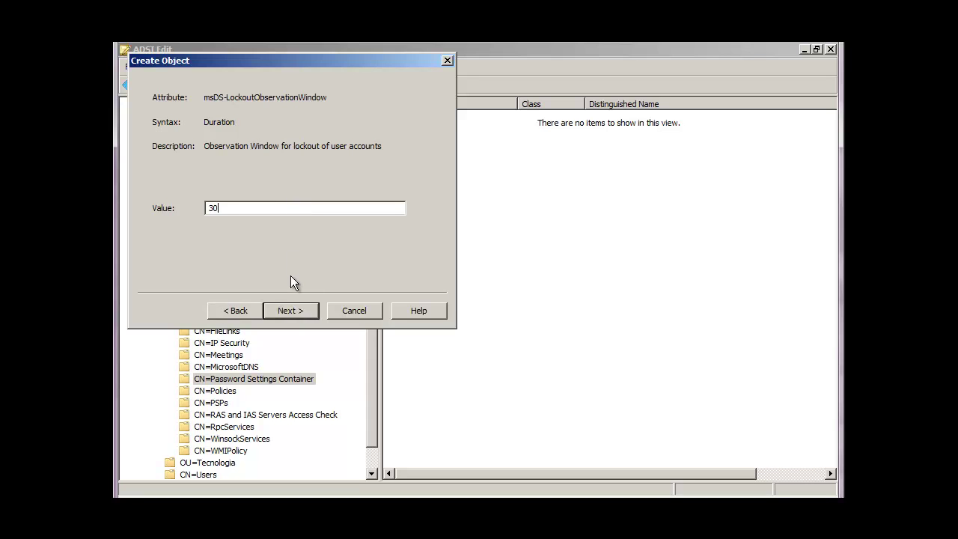
{"action": "left_click", "coordinate": [286, 314]}
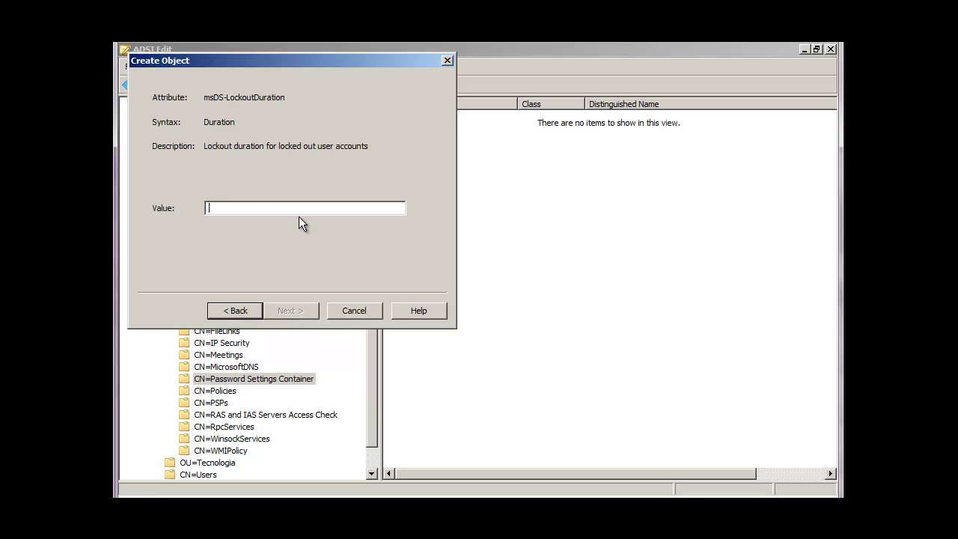
- Enter 4 as the lockout duration and try to finish creating the password settings object
{"action": "type", "text": "4"}
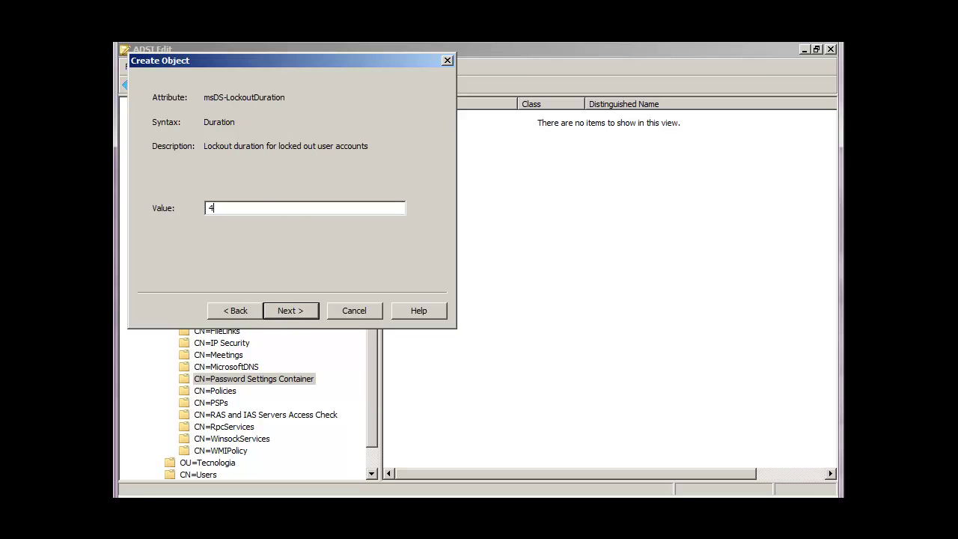
{"action": "left_click", "coordinate": [289, 310]}
{"action": "left_click", "coordinate": [289, 310]}
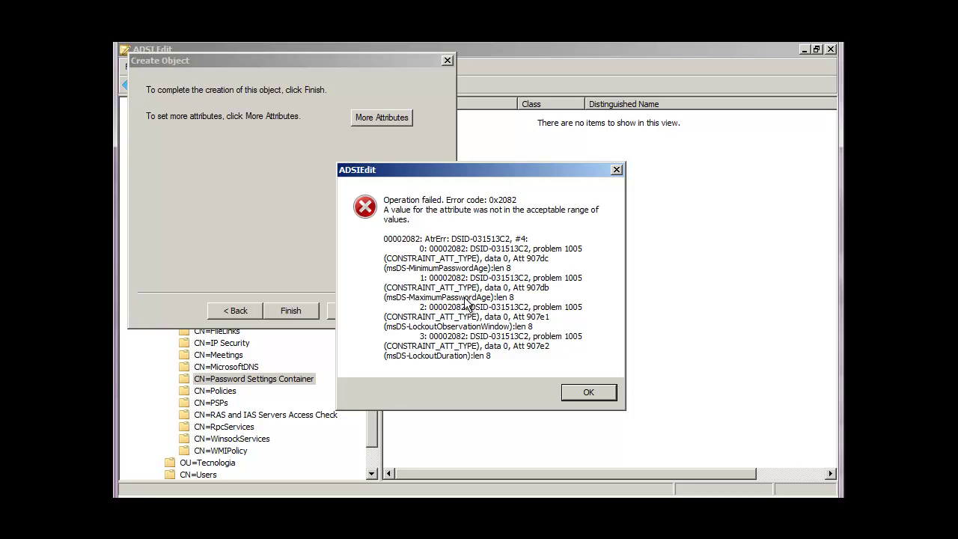
{"action": "left_click", "coordinate": [582, 392]}
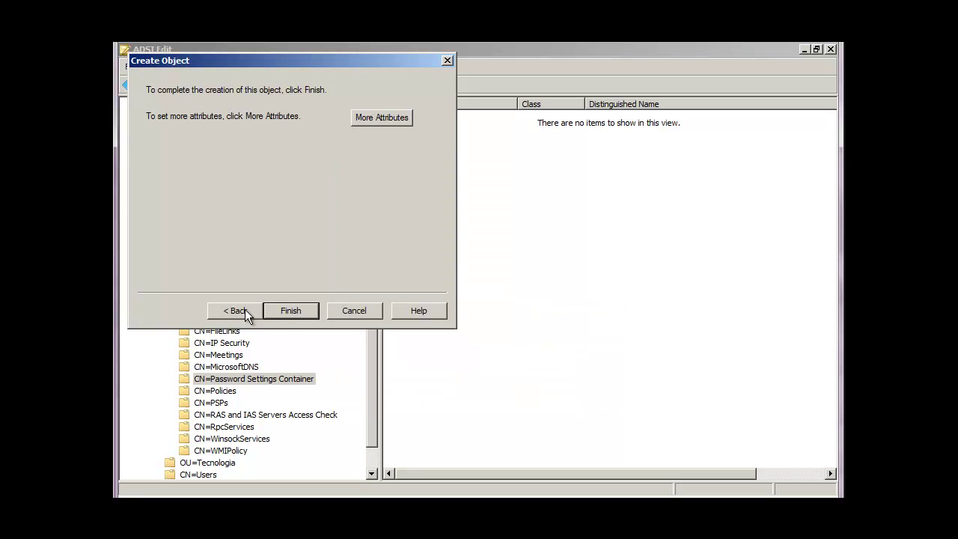
- Go back through the new object's attributes to its common name, reviewing the entered values
{"action": "left_click", "coordinate": [240, 310]}
{"action": "left_click", "coordinate": [241, 310]}
{"action": "left_click", "coordinate": [241, 310]}
{"action": "left_click", "coordinate": [241, 310]}
{"action": "left_click", "coordinate": [240, 310]}
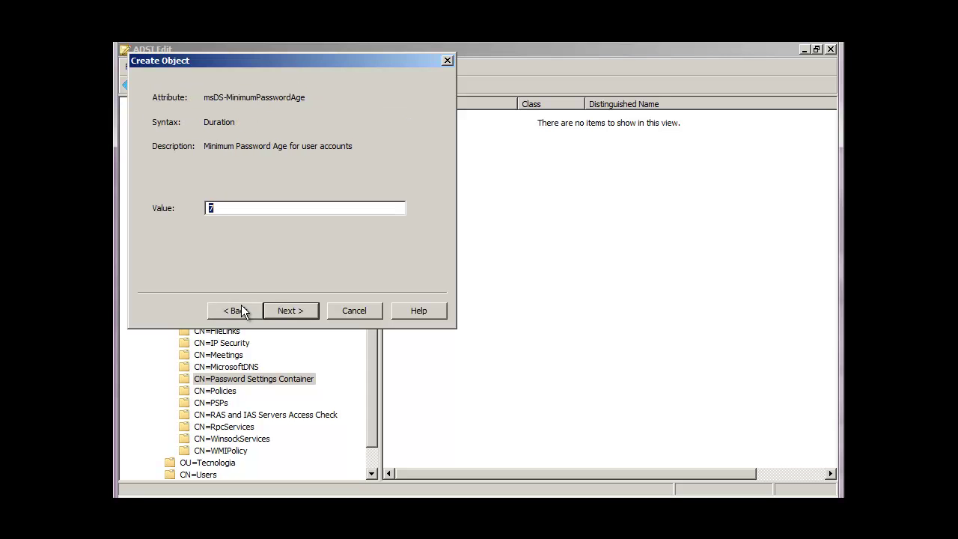
{"action": "left_click", "coordinate": [240, 311]}
{"action": "left_click", "coordinate": [241, 311]}
{"action": "left_click", "coordinate": [241, 310]}
{"action": "left_click", "coordinate": [241, 311]}
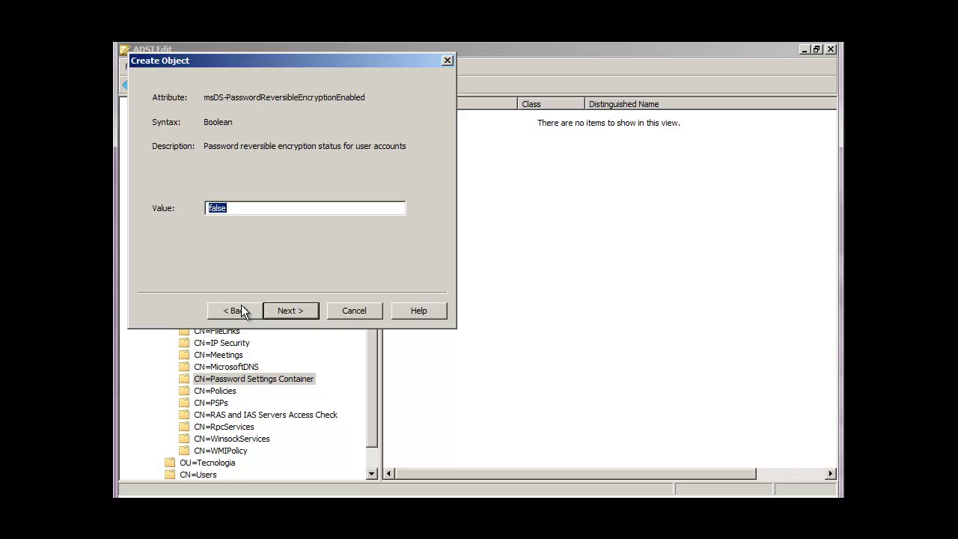
{"action": "left_click", "coordinate": [241, 311]}
{"action": "left_click", "coordinate": [241, 310]}
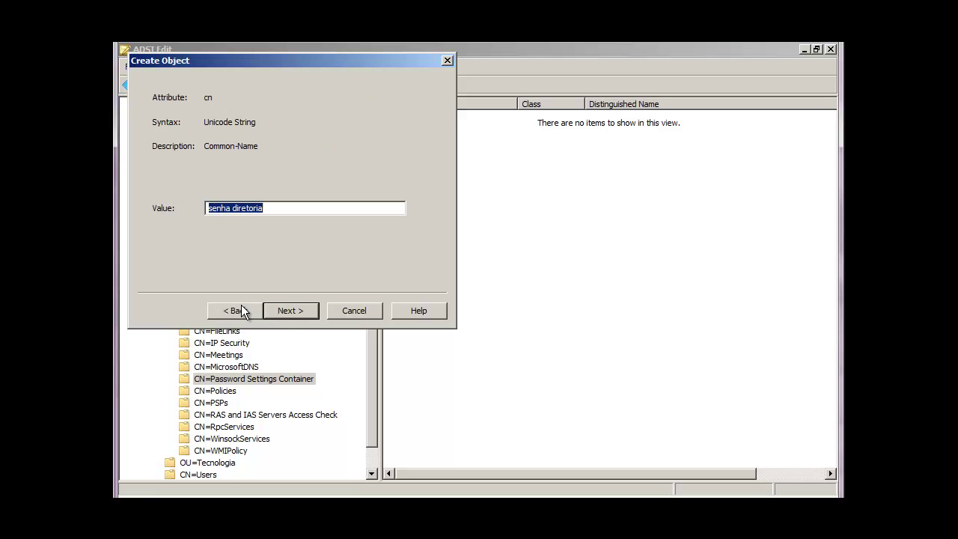
- Return to msDS-MinimumPasswordAge and set it to the duration 7:00:00:00
{"action": "left_click", "coordinate": [285, 312]}
{"action": "left_click", "coordinate": [285, 312]}
{"action": "left_click", "coordinate": [285, 312]}
{"action": "left_click", "coordinate": [286, 313]}
{"action": "left_click", "coordinate": [286, 314]}
{"action": "left_click", "coordinate": [286, 315]}
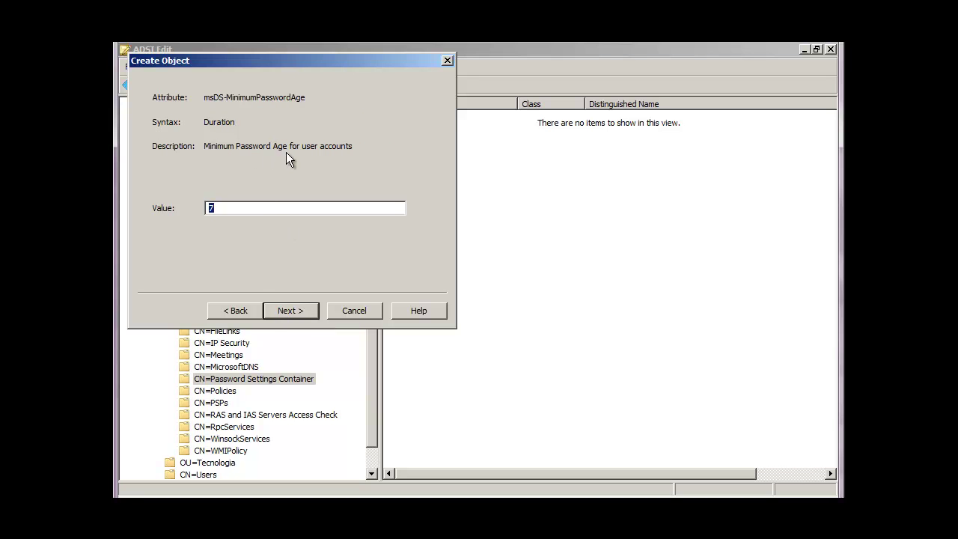
{"action": "left_click", "coordinate": [282, 208]}
{"action": "type", "text": ":00:00:00"}
{"action": "left_click", "coordinate": [281, 311]}
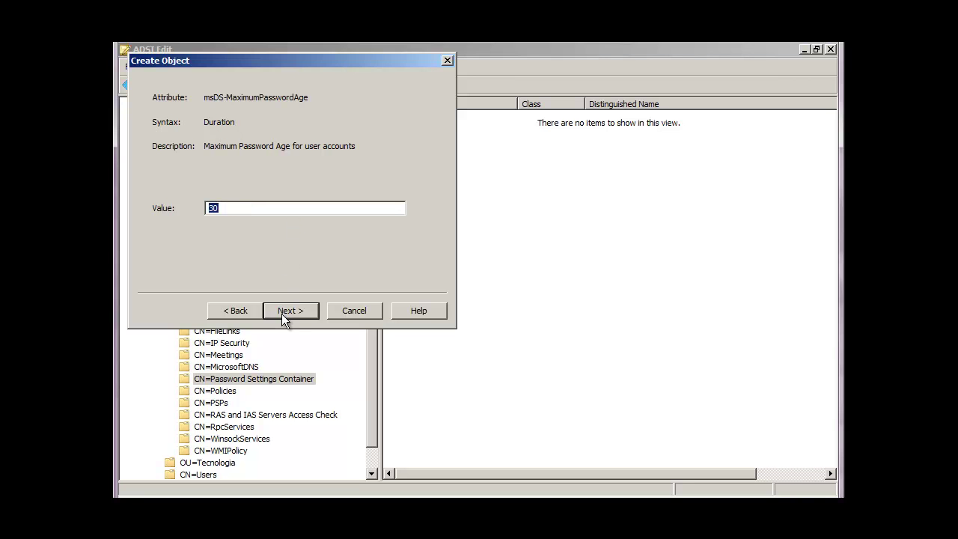
- Set the maximum password age to 30:00:00:00 and proceed to the lockout observation window
{"action": "left_click", "coordinate": [274, 207]}
{"action": "type", "text": ":00:00:00"}
{"action": "left_click", "coordinate": [275, 310]}
{"action": "left_click", "coordinate": [274, 309]}
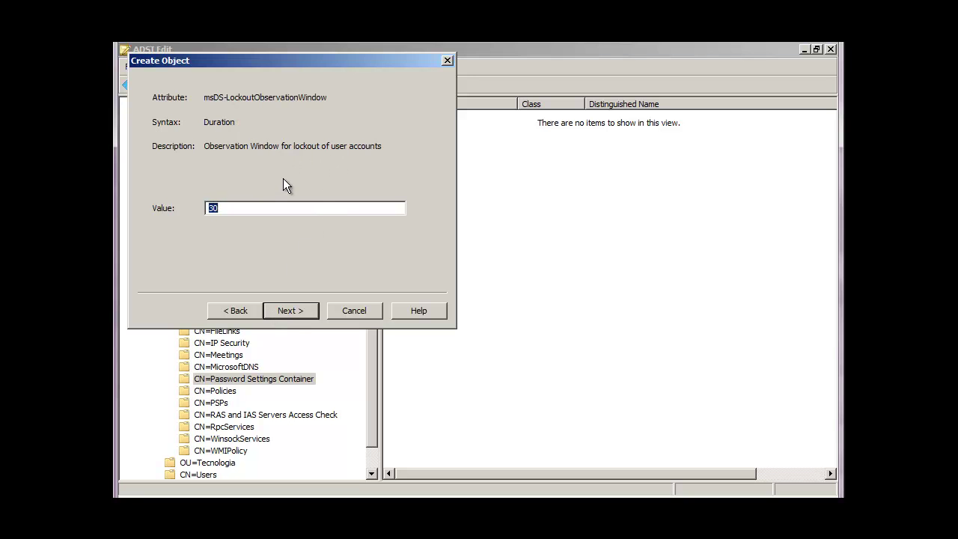
- Rewrite the 30 in the lockout observation window as a days:hours:minutes:seconds duration and proceed to the lockout duration
{"action": "key", "text": "Home"}
{"action": "type", "text": "0:00:00"}
{"action": "key", "text": "BackSpace"}
{"action": "key", "text": "BackSpace"}
{"action": "type", "text": "00"}
{"action": "left_click", "coordinate": [290, 313]}
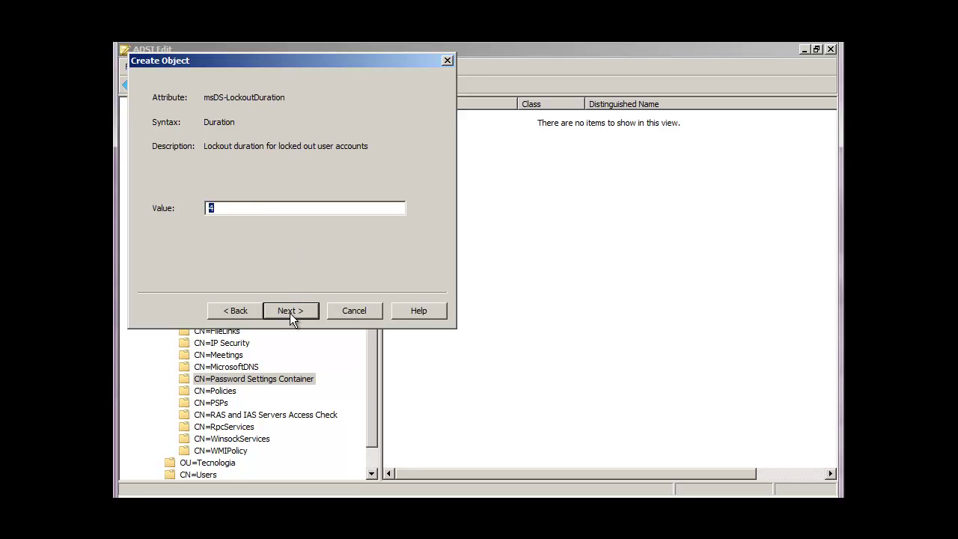
- Set the lockout duration to 0:04:00:00 and finish creating the senha diretoria password settings object
{"action": "left_click", "coordinate": [255, 210]}
{"action": "type", "text": ");"}
{"action": "key", "text": "BackSpace"}
{"action": "key", "text": "BackSpace"}
{"action": "type", "text": "0:04:00:00"}
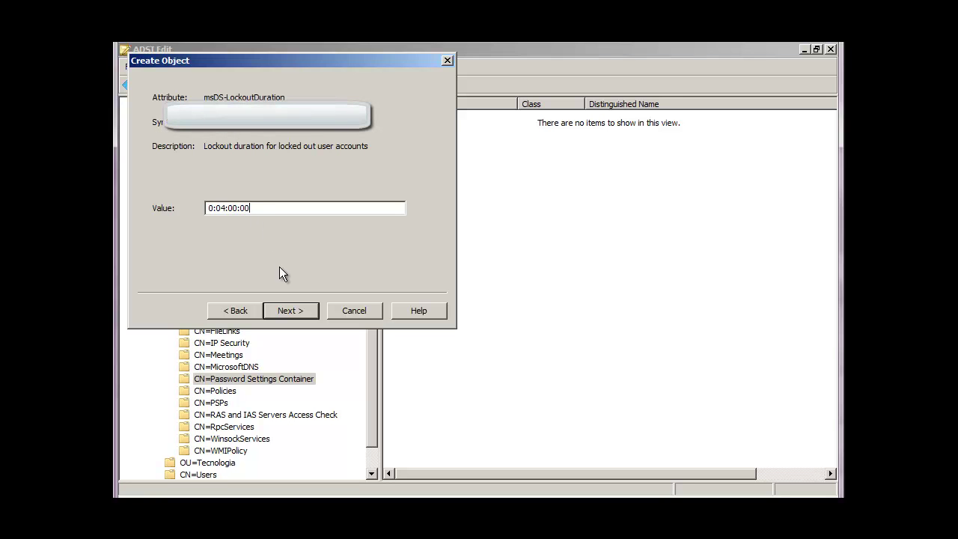
{"action": "left_click", "coordinate": [285, 313]}
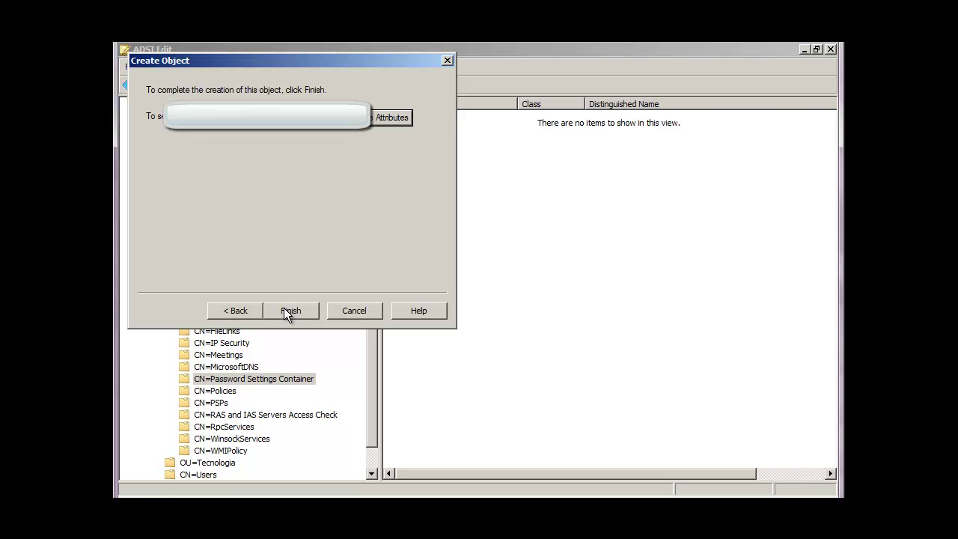
{"action": "left_click", "coordinate": [284, 310]}
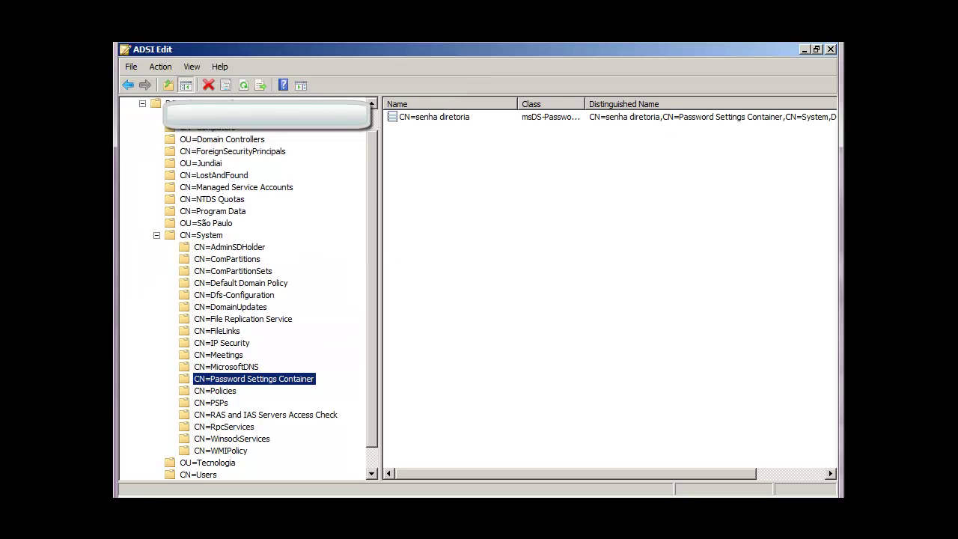
- Minimize ADSI Edit, switch to Active Directory Users and Computers, and refresh the Password Settings Container
{"action": "left_click_drag", "start_coordinate": [517, 105], "coordinate": [486, 106]}
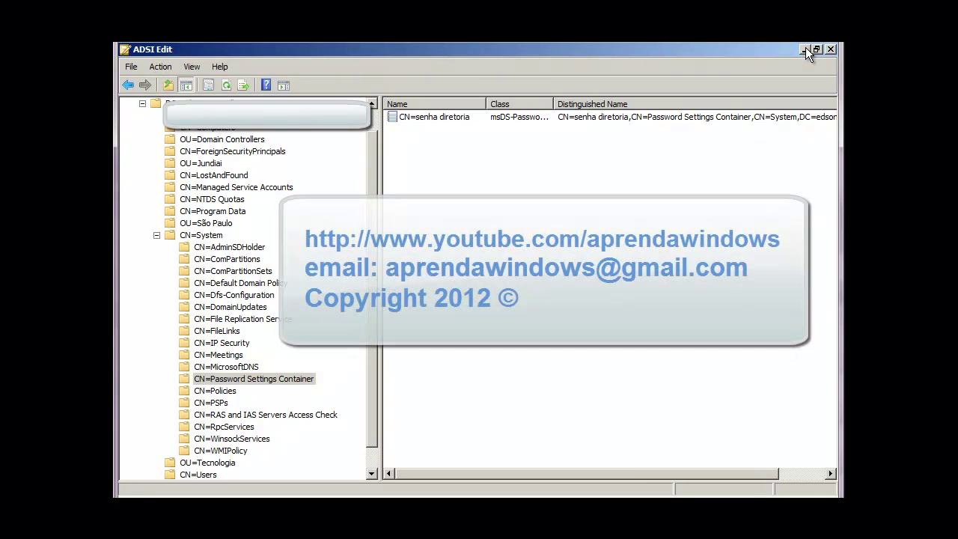
{"action": "left_click", "coordinate": [804, 49]}
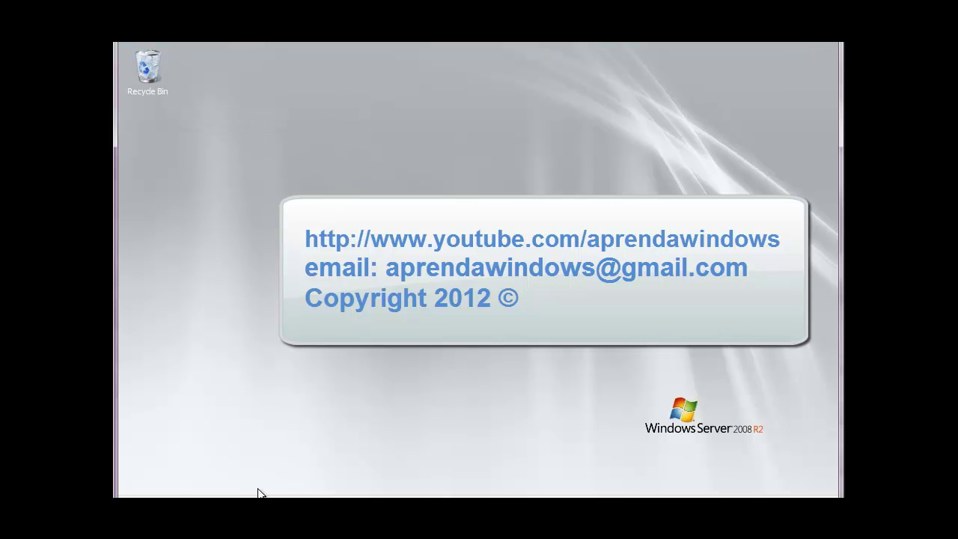
{"action": "mouse_move", "coordinate": [262, 490]}
{"action": "left_click", "coordinate": [306, 478]}
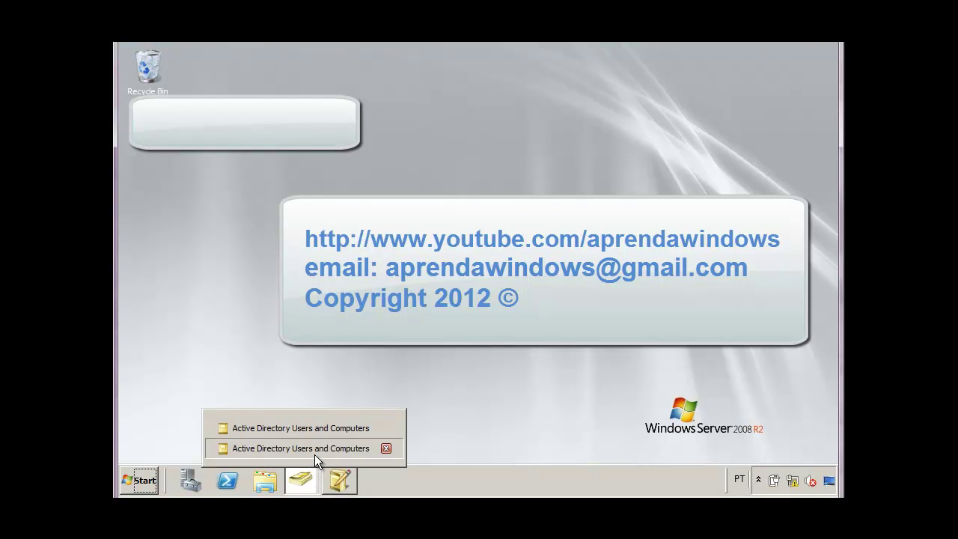
{"action": "left_click", "coordinate": [314, 451]}
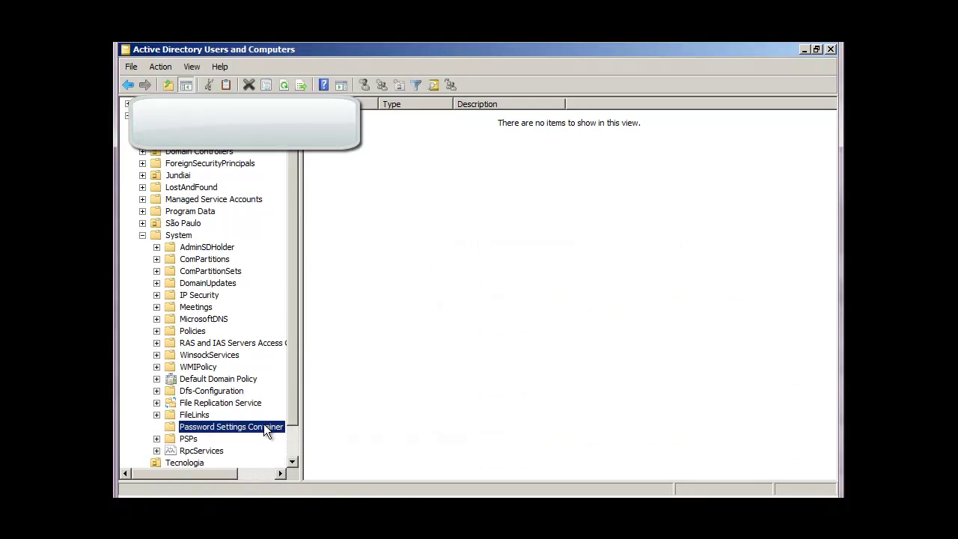
{"action": "right_click", "coordinate": [264, 428]}
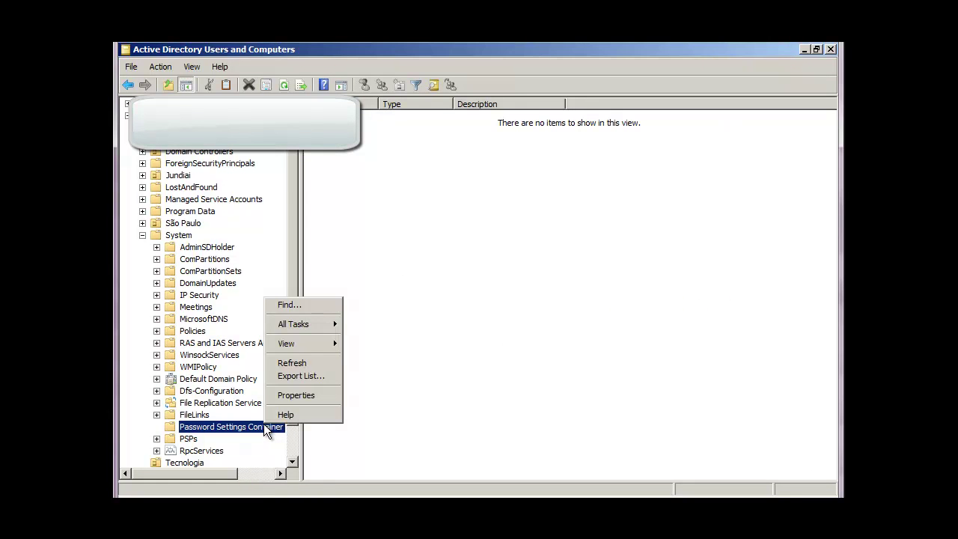
{"action": "left_click", "coordinate": [291, 362]}
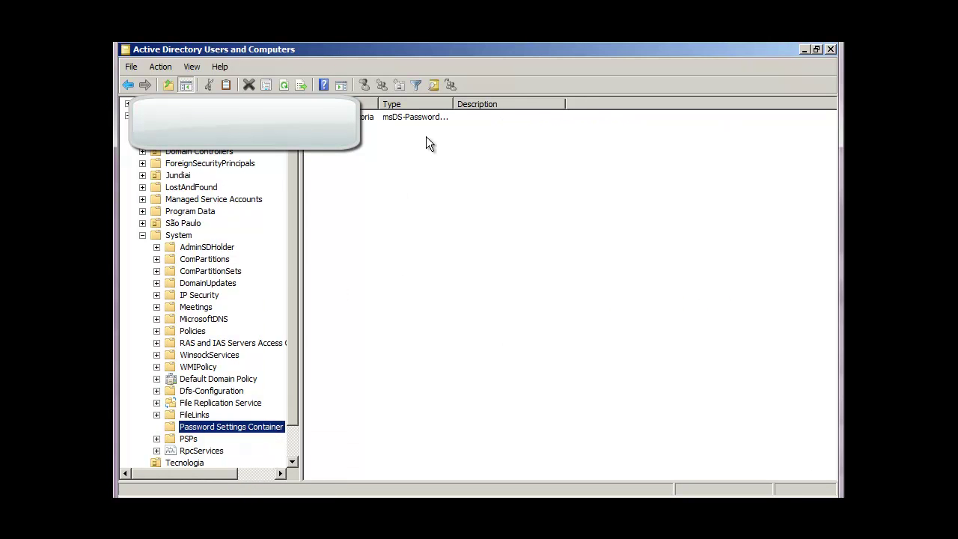
- Open the properties of the senha diretoria object and locate msDS-PSOAppliesTo among its attributes
{"action": "double_click", "coordinate": [449, 109]}
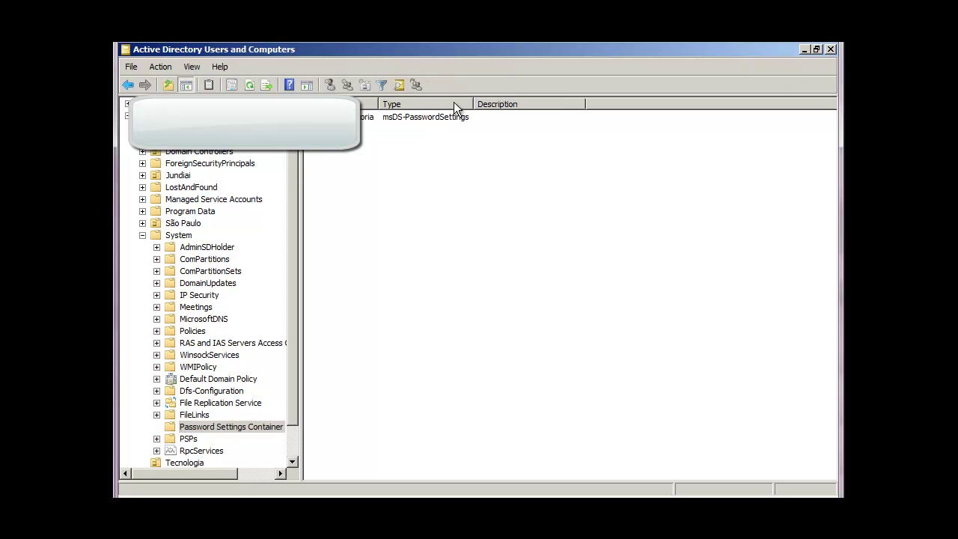
{"action": "double_click", "coordinate": [362, 123]}
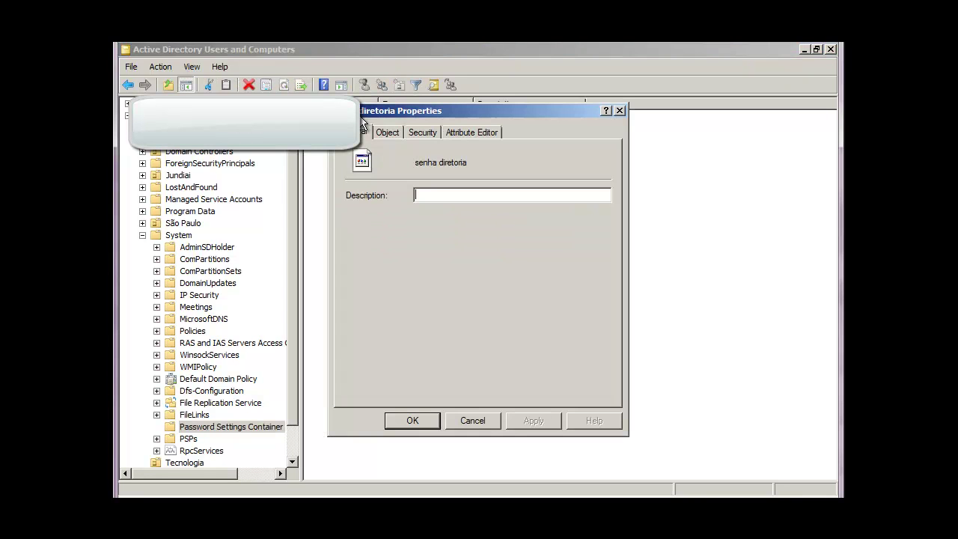
{"action": "left_click", "coordinate": [458, 131]}
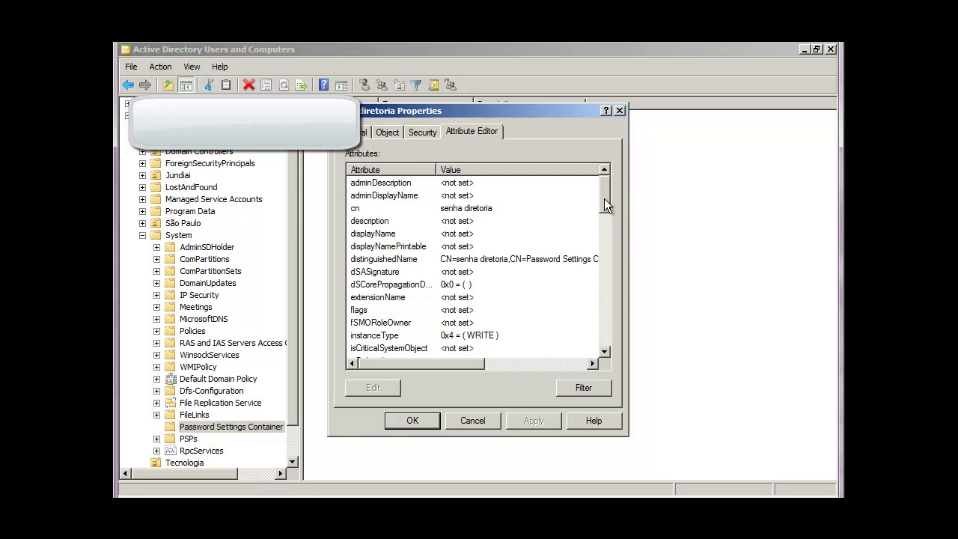
{"action": "left_click_drag", "start_coordinate": [606, 198], "coordinate": [605, 276]}
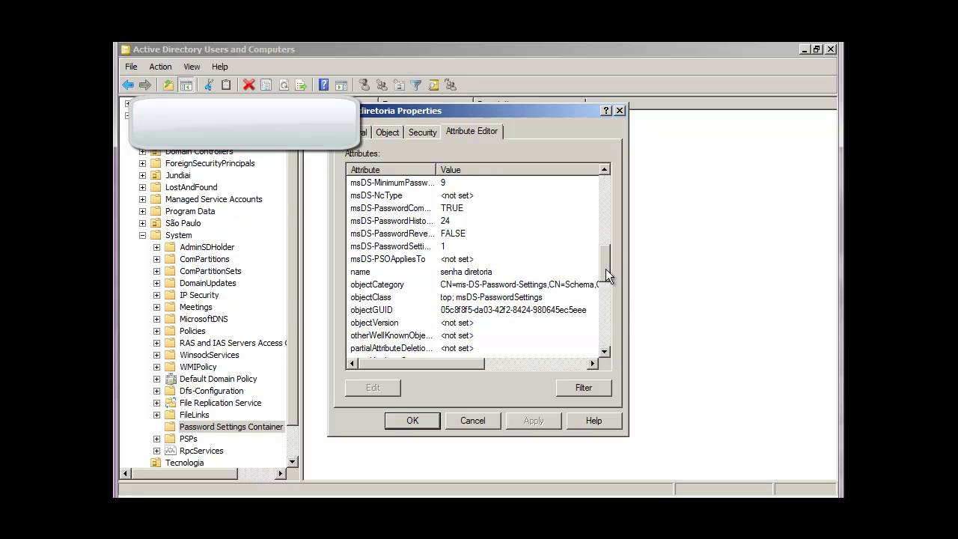
{"action": "left_click", "coordinate": [370, 264]}
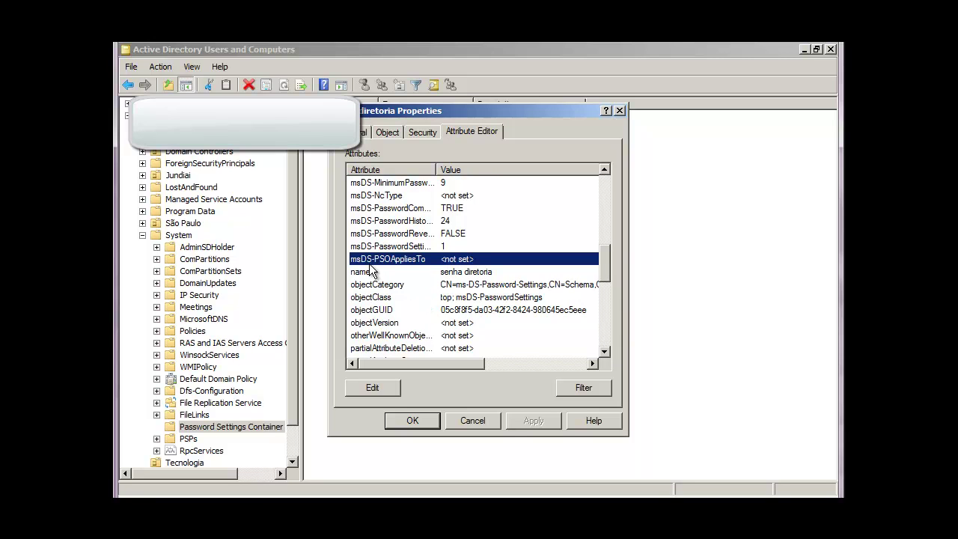
{"action": "left_click", "coordinate": [372, 273]}
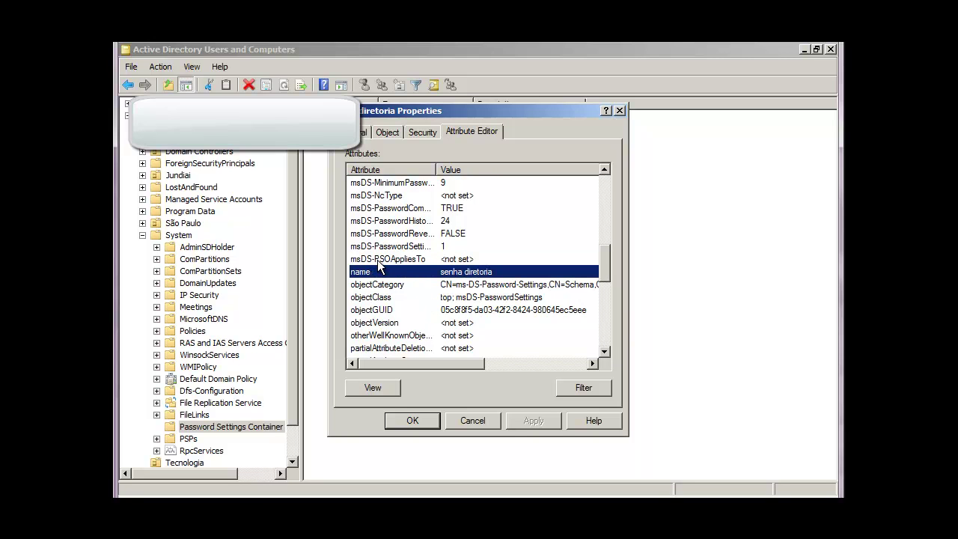
{"action": "left_click", "coordinate": [378, 262]}
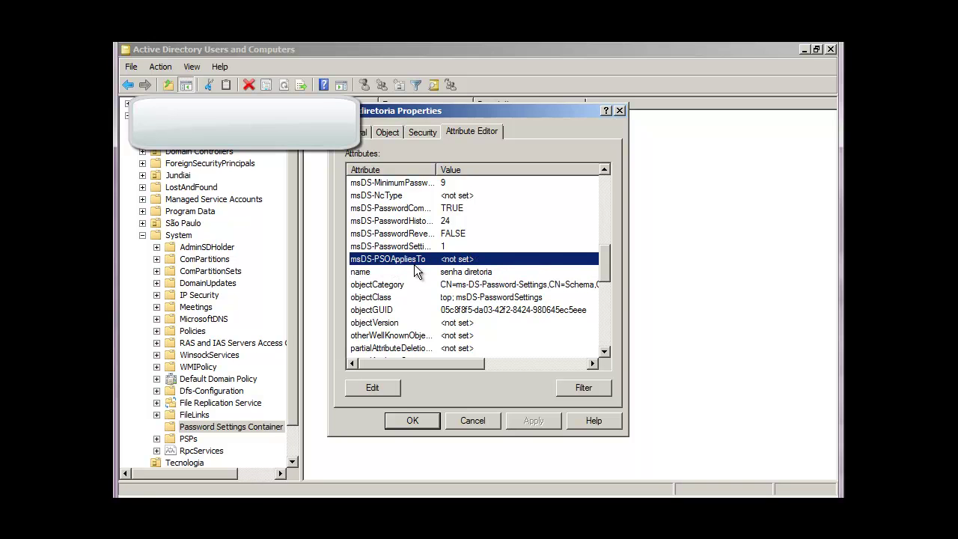
- Edit msDS-PSOAppliesTo and add the user's Windows account as a target of the password policy
{"action": "double_click", "coordinate": [409, 258]}
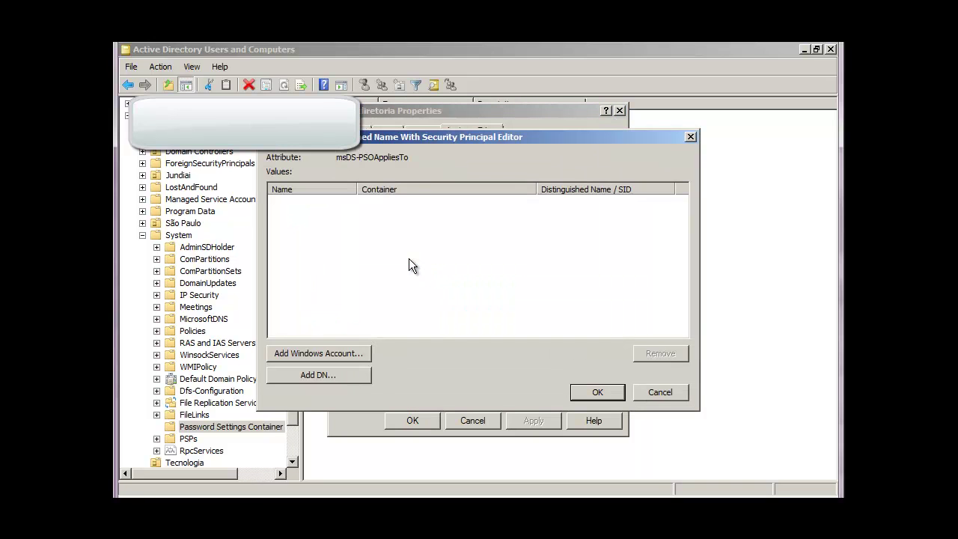
{"action": "left_click", "coordinate": [339, 354]}
{"action": "type", "text": "d"}
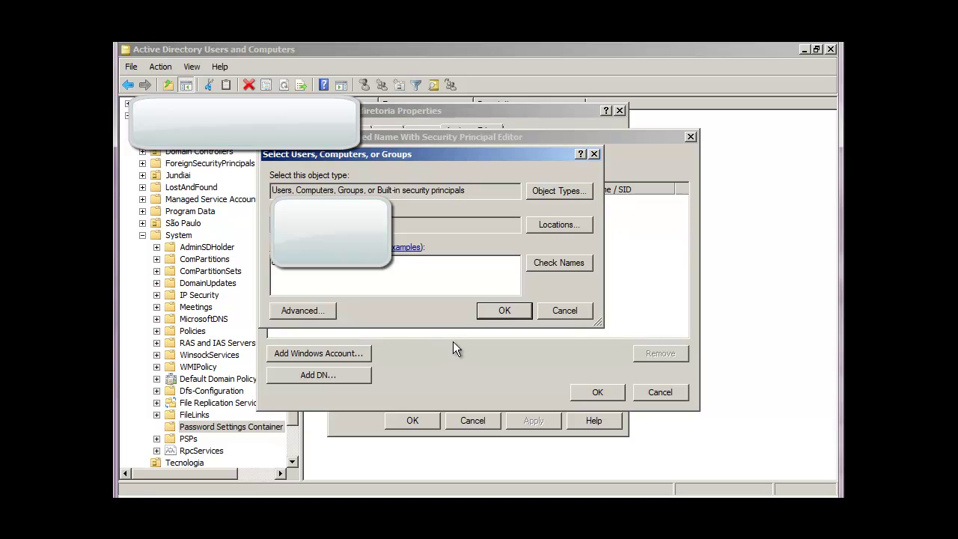
{"action": "left_click", "coordinate": [549, 268]}
{"action": "left_click", "coordinate": [511, 306]}
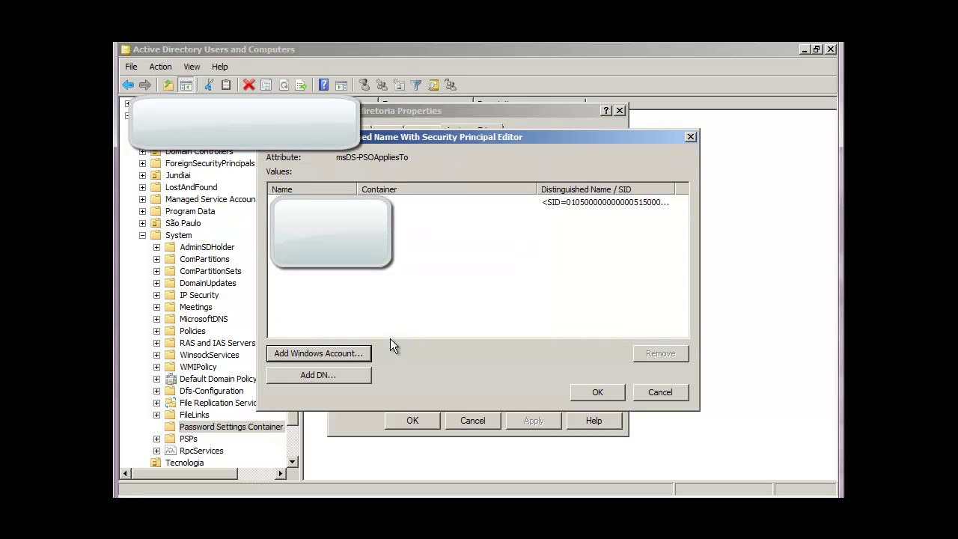
{"action": "left_click_drag", "start_coordinate": [355, 189], "coordinate": [322, 189]}
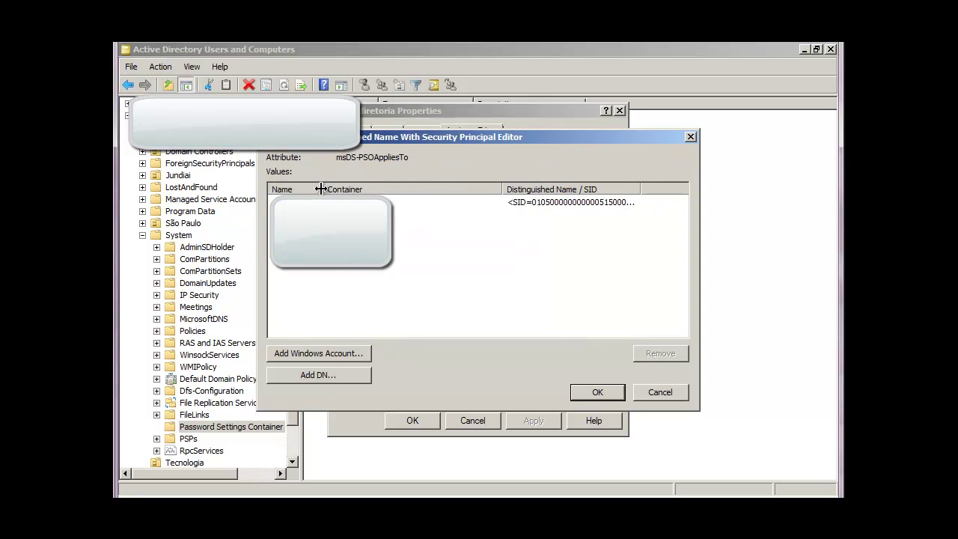
{"action": "double_click", "coordinate": [502, 189]}
- Find the Grupo_Tesouraria group through the advanced search and add it to the msDS-PSOAppliesTo values
{"action": "left_click", "coordinate": [344, 356]}
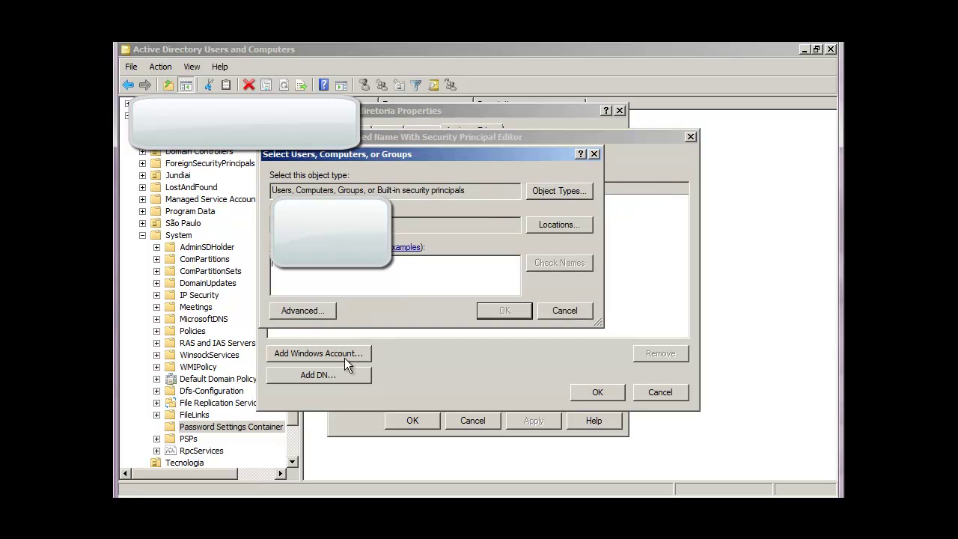
{"action": "left_click", "coordinate": [326, 306]}
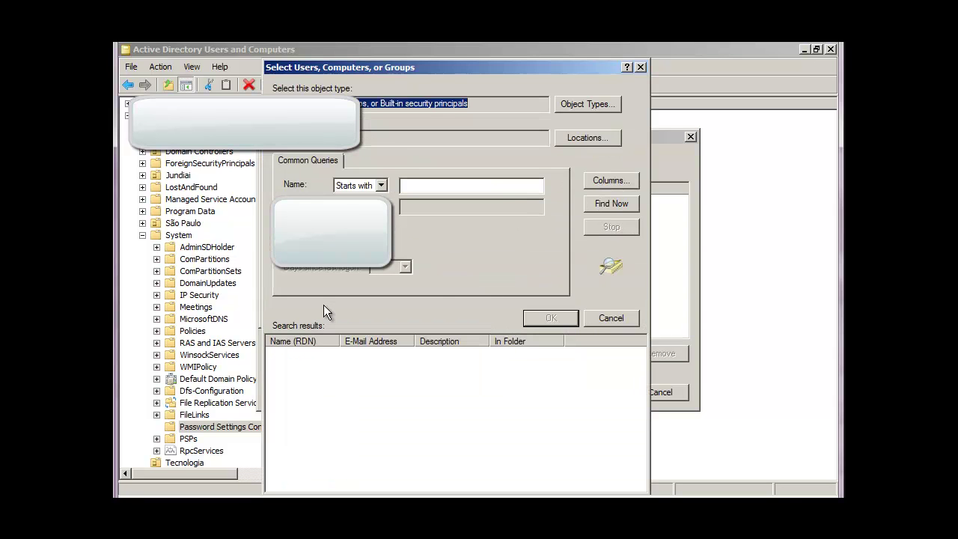
{"action": "left_click", "coordinate": [597, 202]}
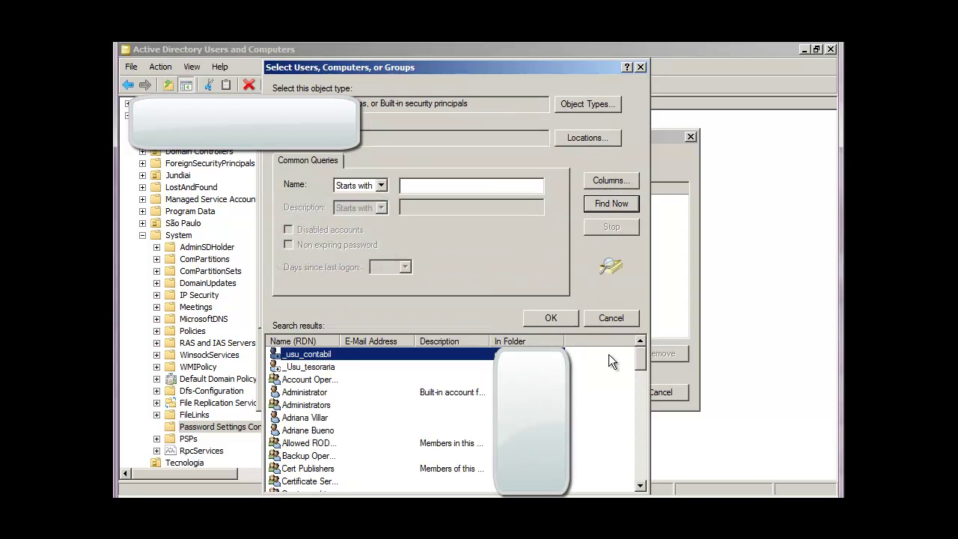
{"action": "left_click_drag", "start_coordinate": [639, 361], "coordinate": [643, 422]}
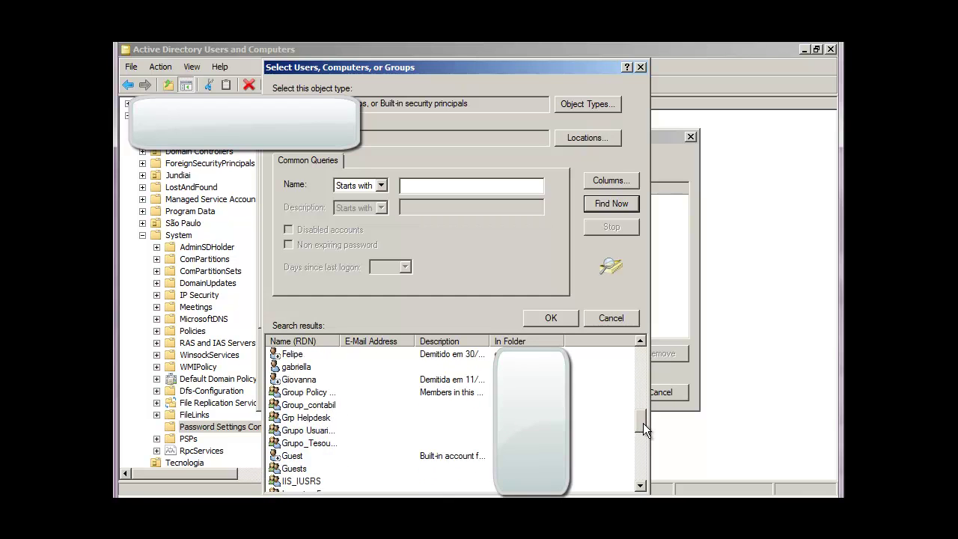
{"action": "double_click", "coordinate": [302, 444]}
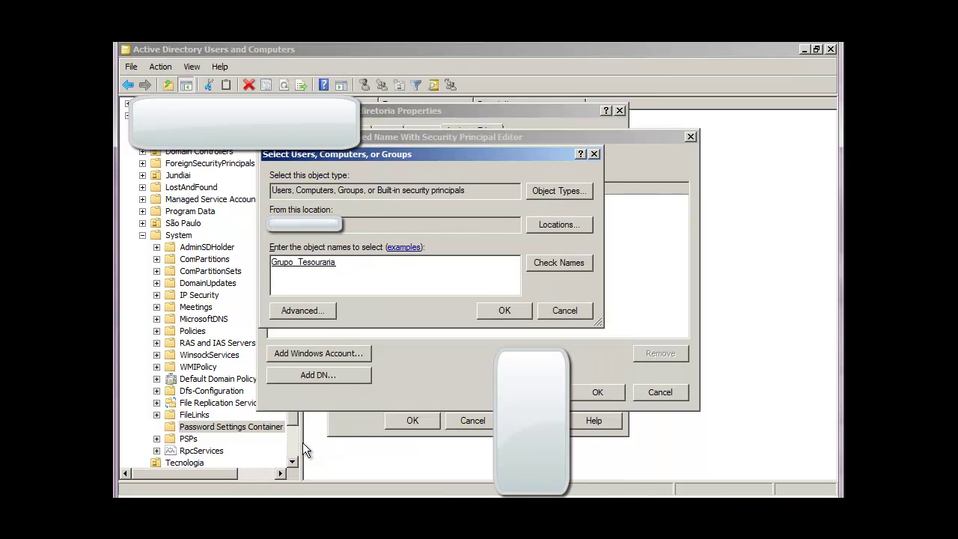
{"action": "left_click", "coordinate": [500, 311]}
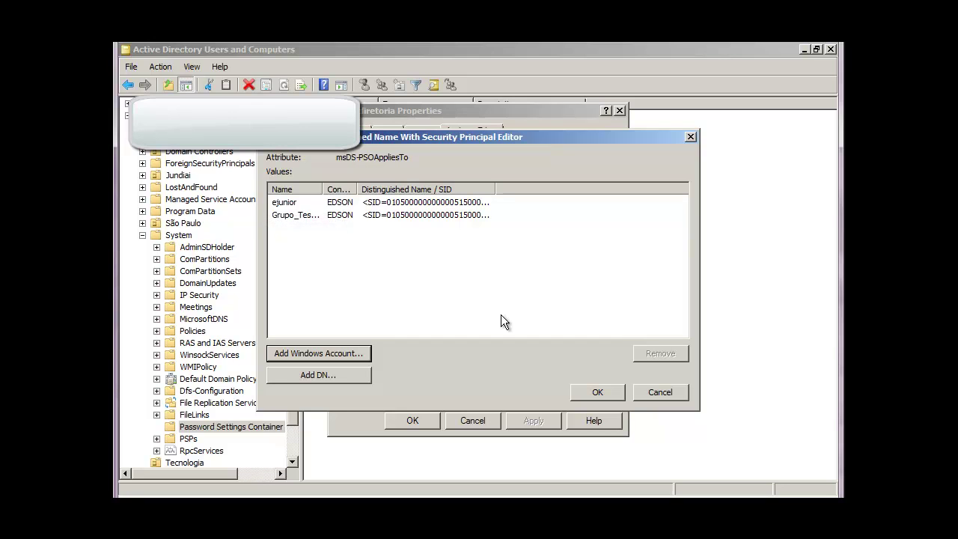
- Widen the columns to read the added accounts in full, accept the list, and save the senha diretoria properties
{"action": "double_click", "coordinate": [324, 189]}
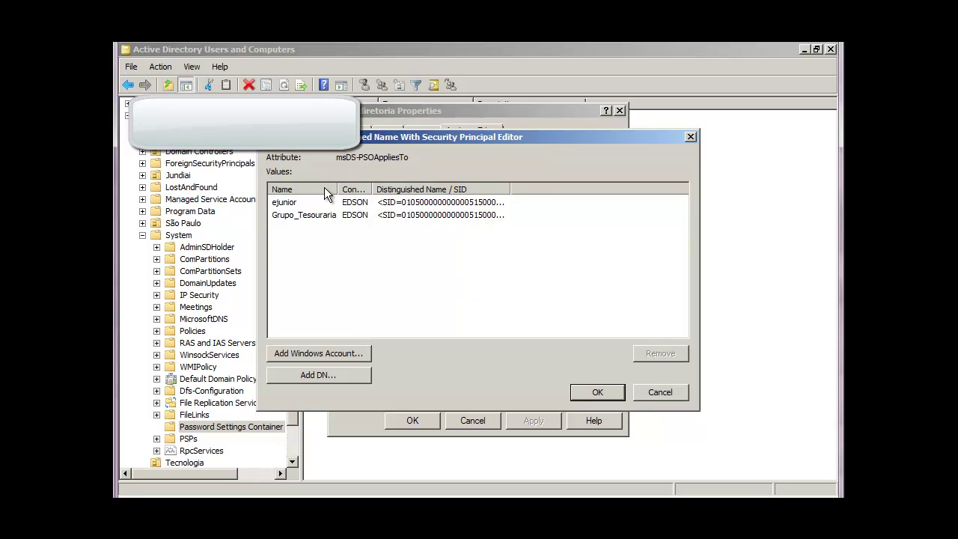
{"action": "double_click", "coordinate": [513, 187]}
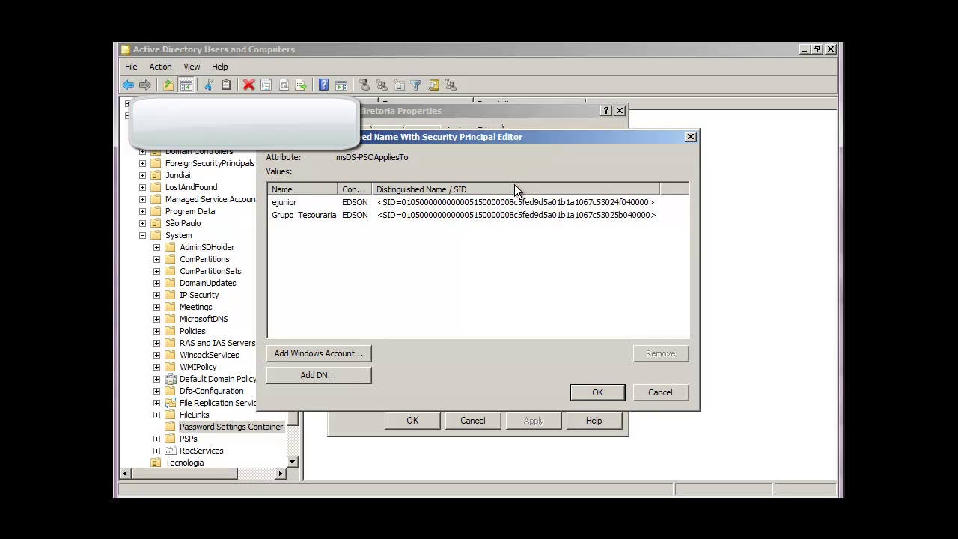
{"action": "left_click", "coordinate": [587, 389]}
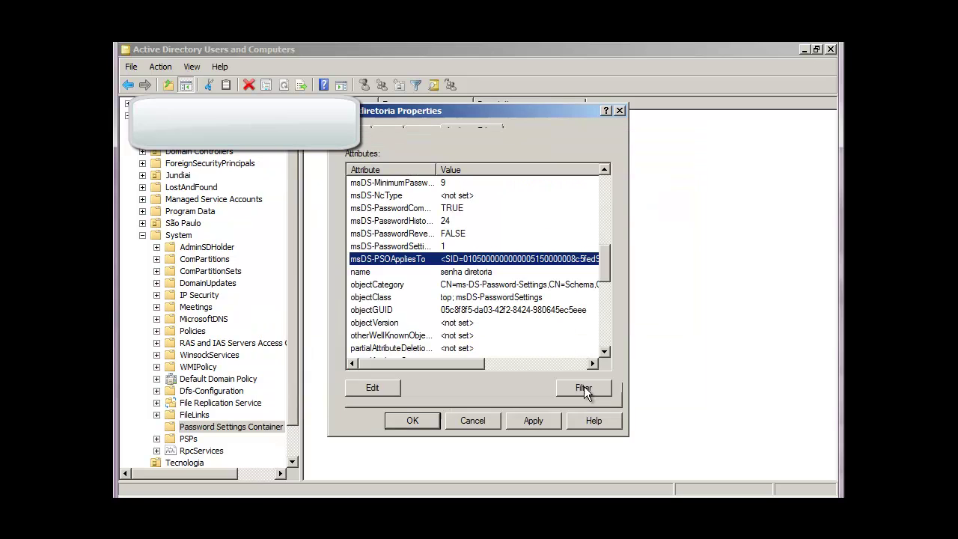
{"action": "left_click", "coordinate": [412, 419]}
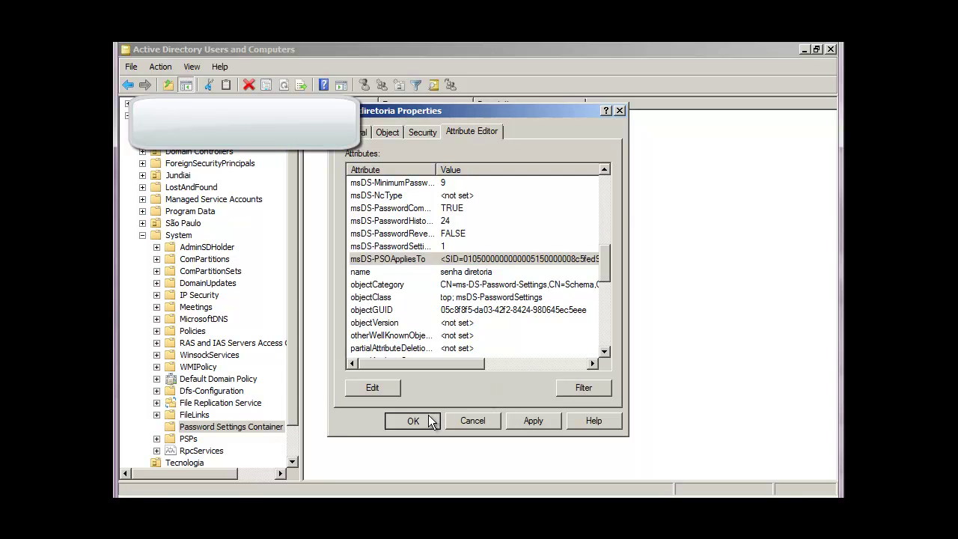
{"action": "left_click", "coordinate": [428, 422]}
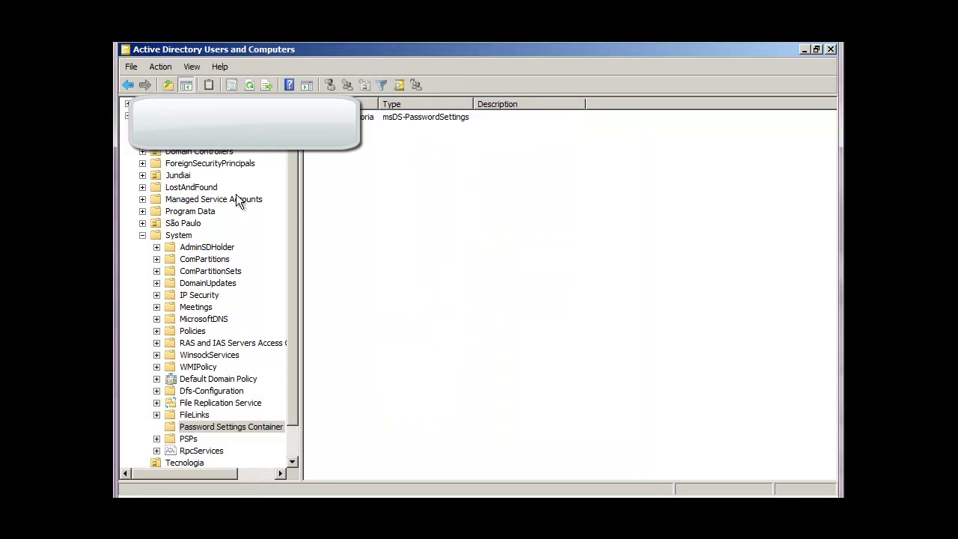
- Collapse the System container and open the Raise domain functional level settings for the domain
{"action": "left_click", "coordinate": [143, 236]}
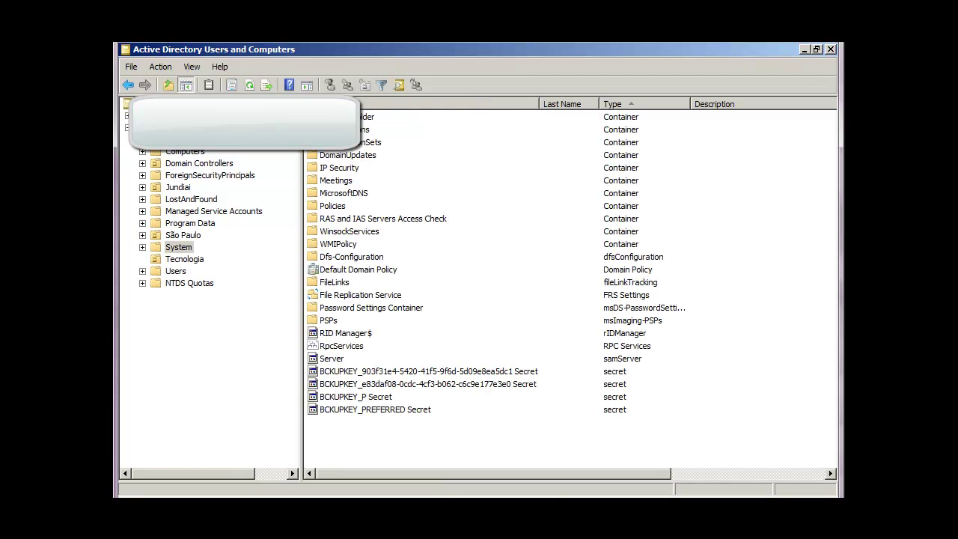
{"action": "left_click", "coordinate": [172, 128]}
{"action": "right_click", "coordinate": [180, 128]}
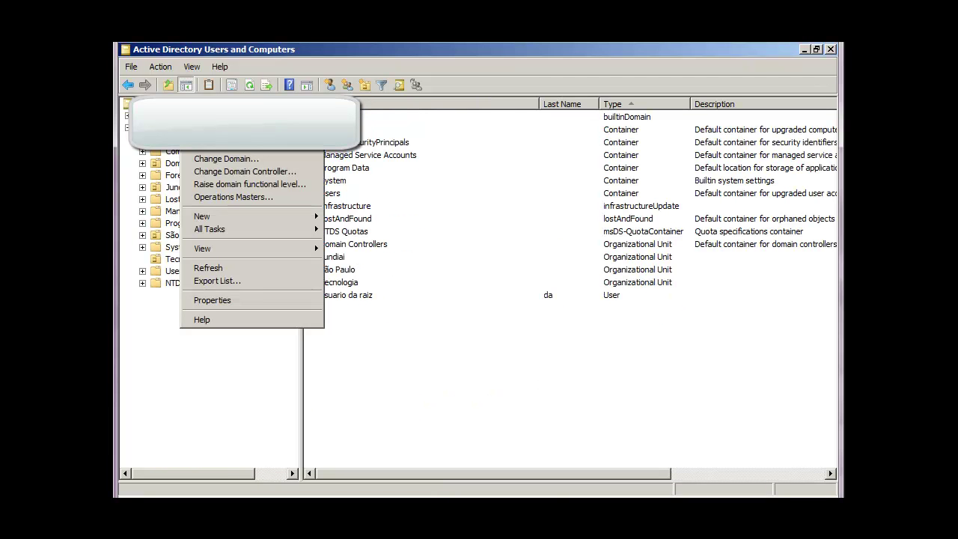
{"action": "left_click", "coordinate": [221, 185]}
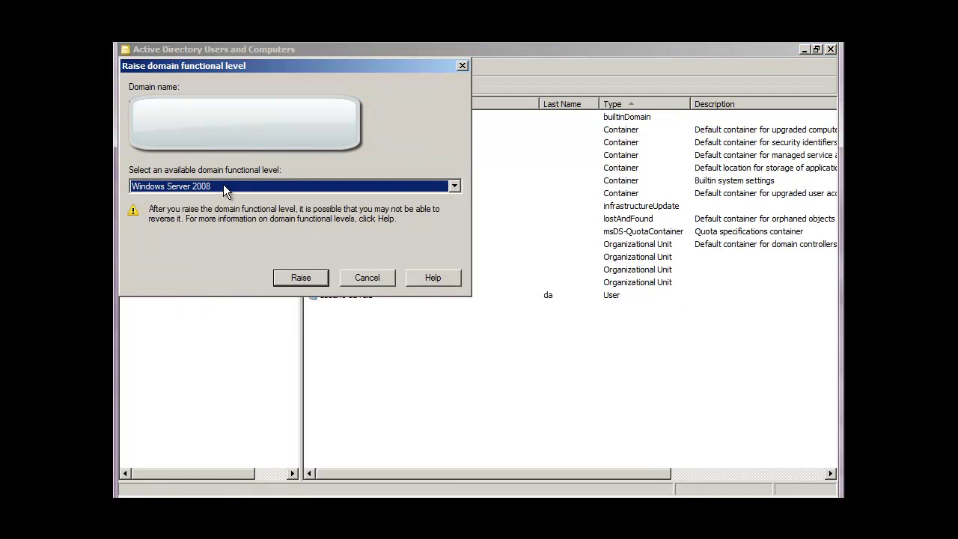
- Raise the domain functional level to Windows Server 2008, accept the domain-wide change, and minimize the console
{"action": "left_click", "coordinate": [224, 189]}
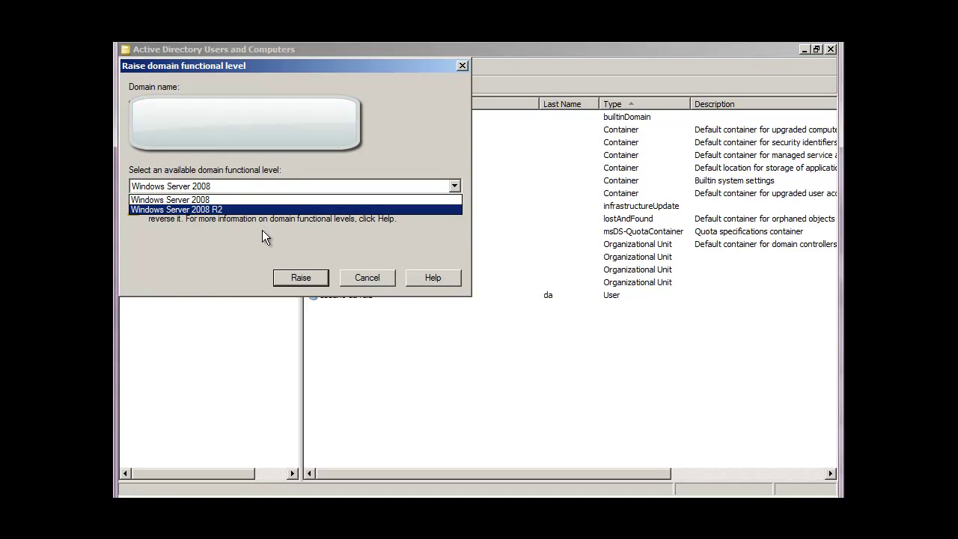
{"action": "left_click", "coordinate": [227, 200]}
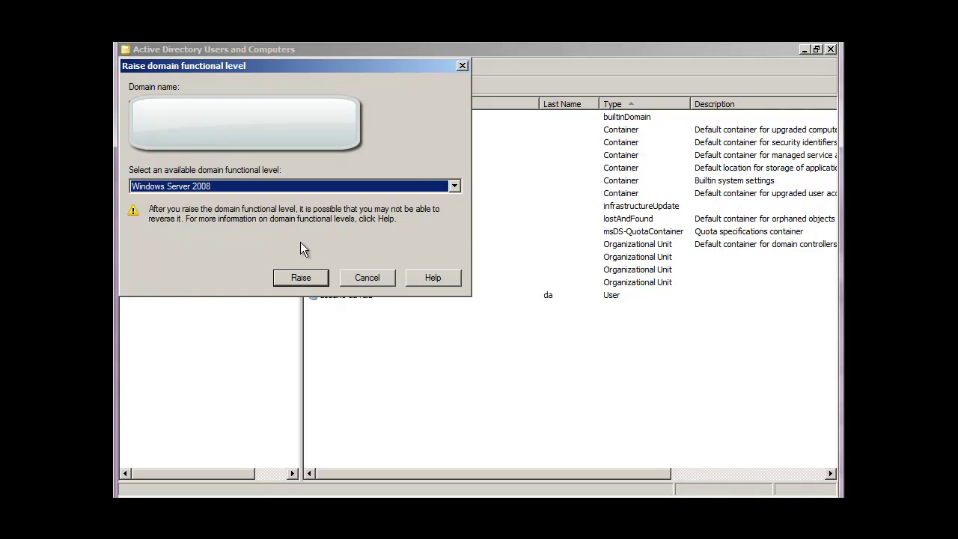
{"action": "left_click", "coordinate": [303, 283]}
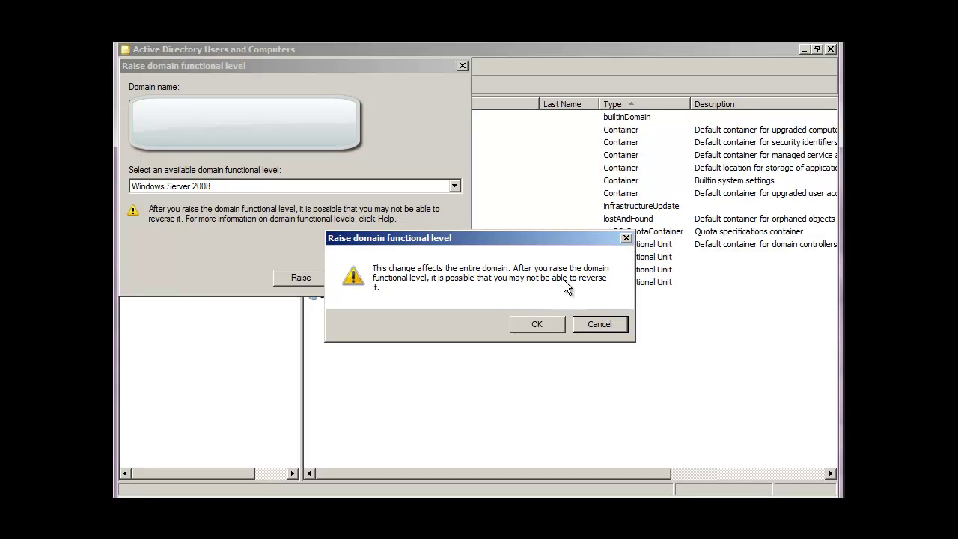
{"action": "left_click", "coordinate": [541, 324]}
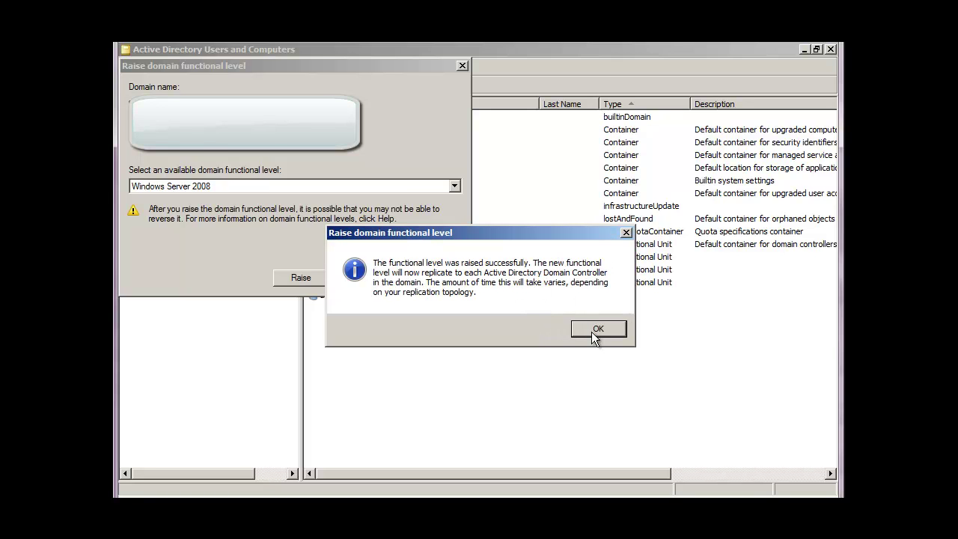
{"action": "left_click", "coordinate": [596, 330]}
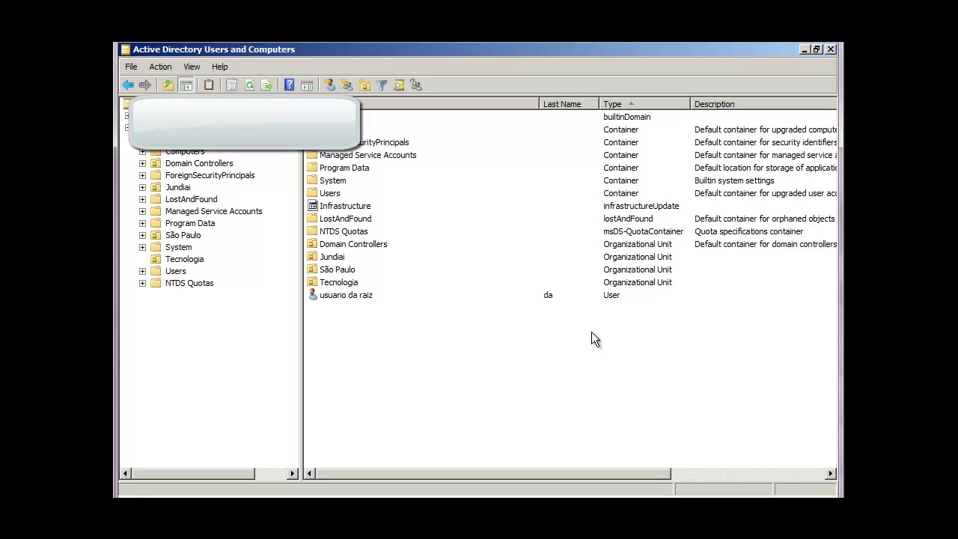
{"action": "left_click", "coordinate": [803, 50]}
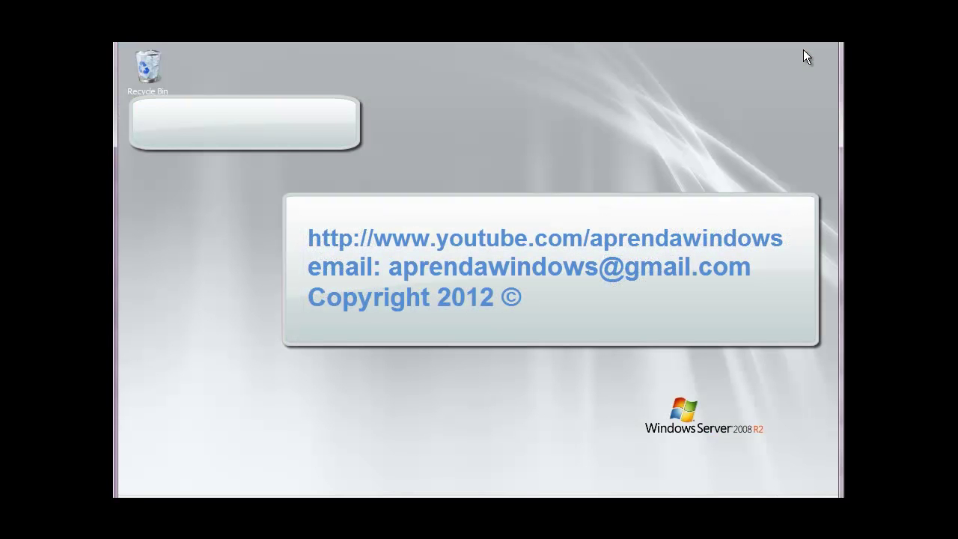